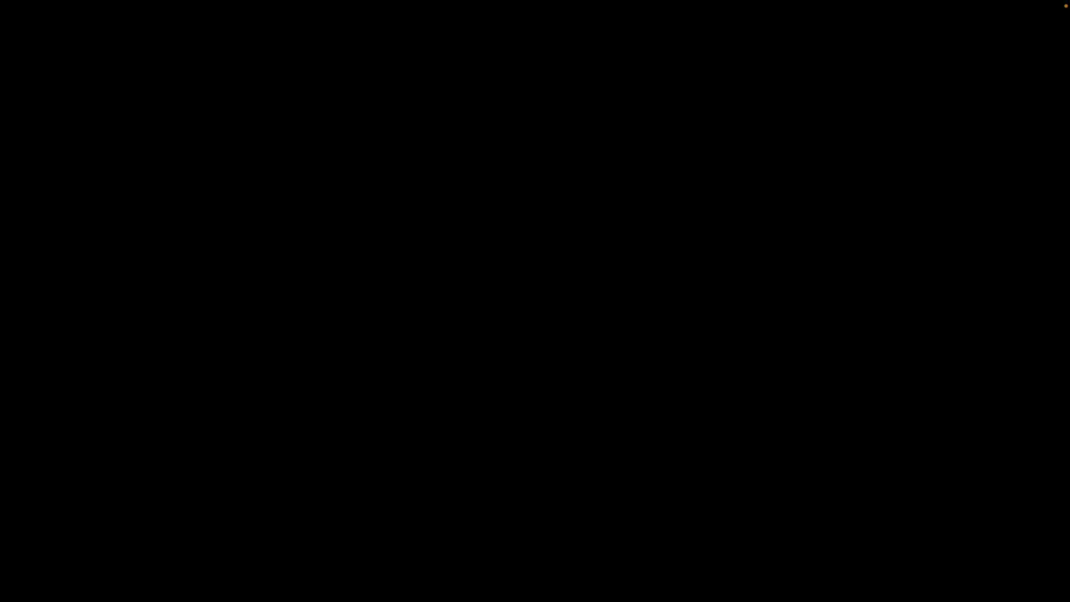
# - Bring Safari to the front over the Keynote Computational Methods slide
pyautogui.click(136, 585)
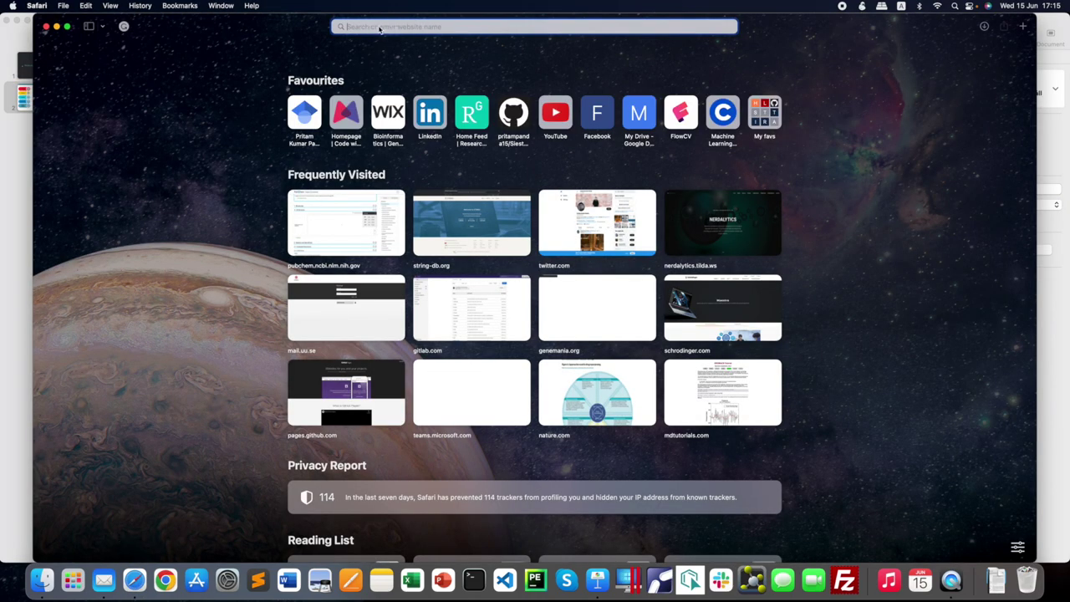
# - Search for 'MGL tools' and open the ccsb.scripps.edu mgltools website
pyautogui.write('MGL tools')
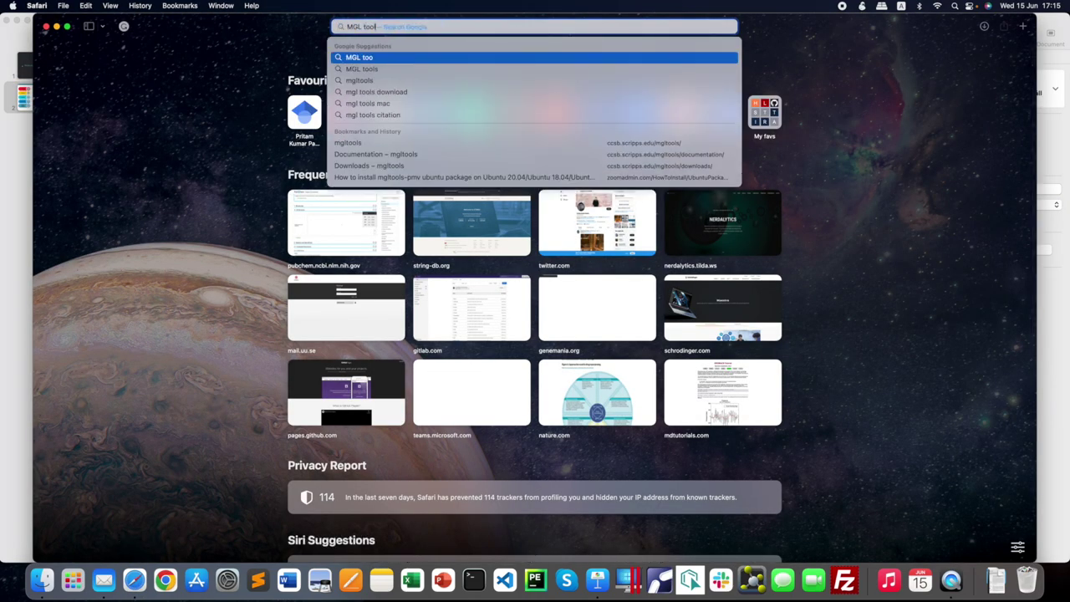
pyautogui.press('Return')
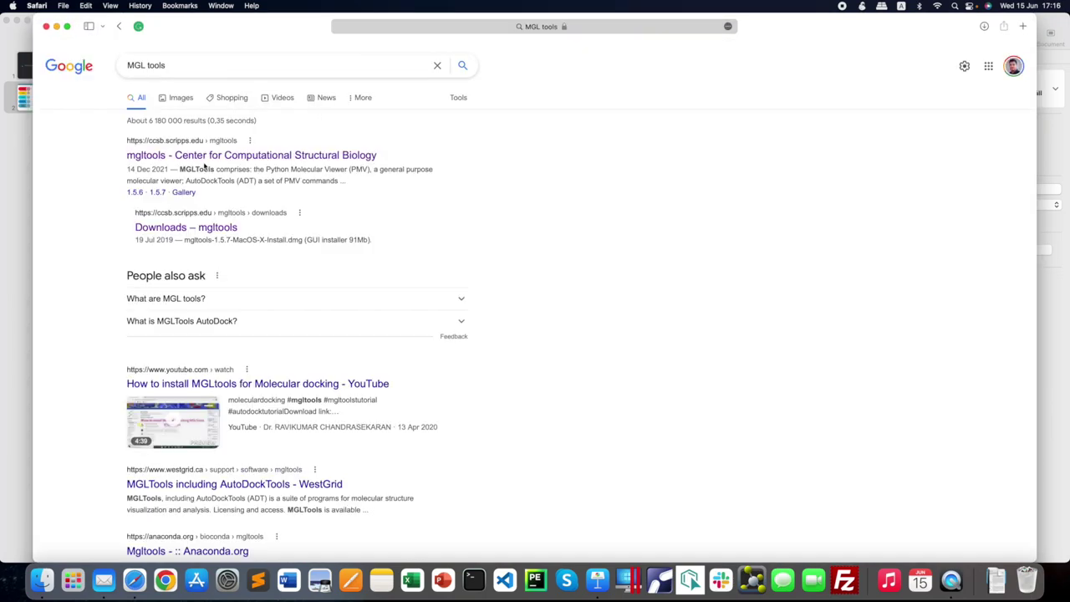
pyautogui.click(211, 156)
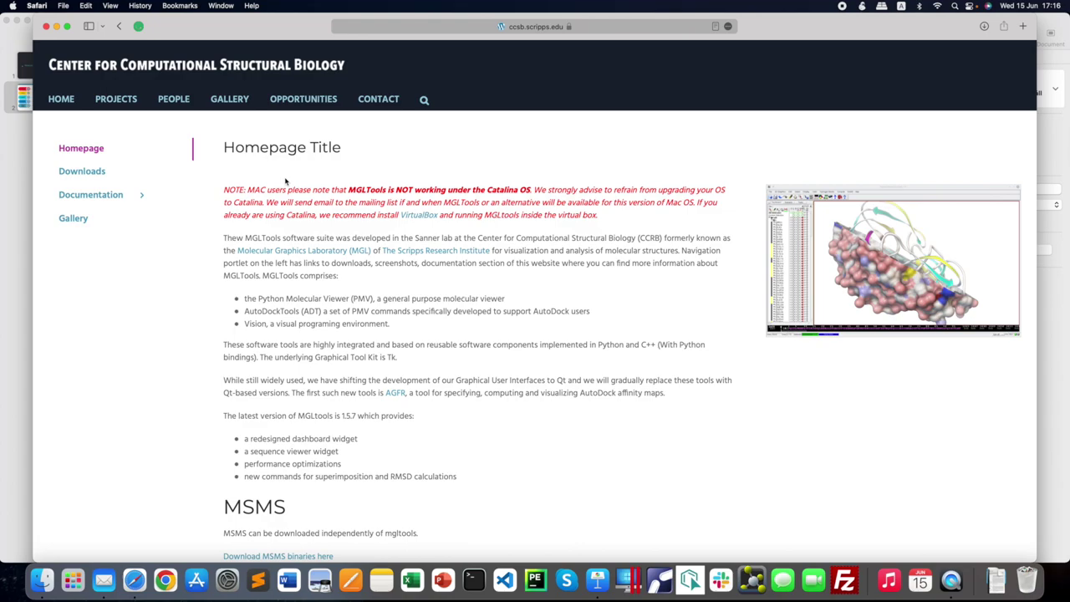
# - Go to Downloads and browse the MGLTools 1.5.7 installers for Windows, macOS and Linux
pyautogui.click(91, 172)
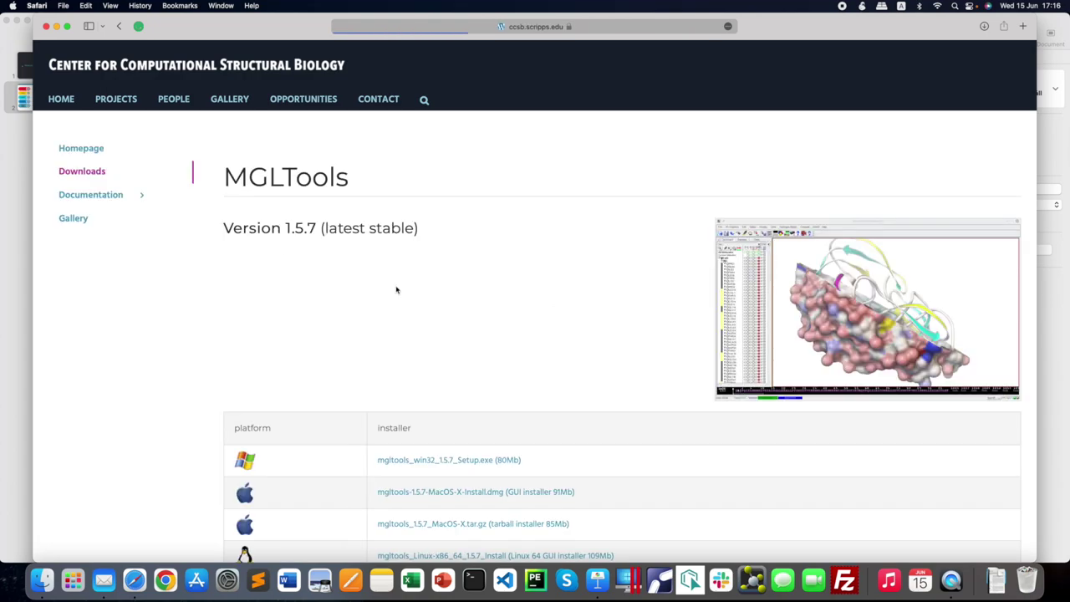
pyautogui.scroll(-3, 445, 295)
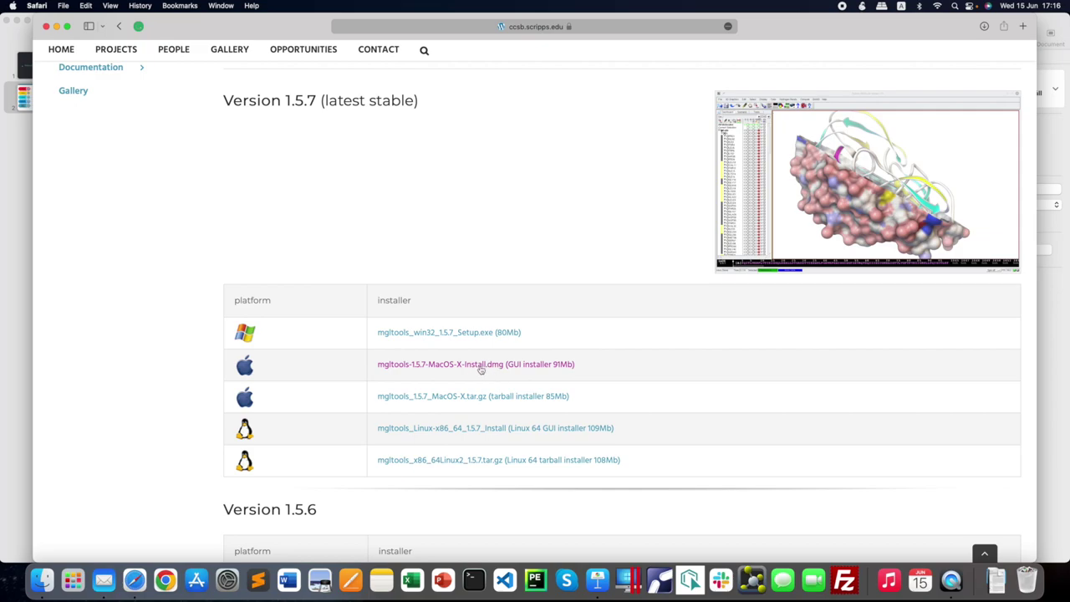
pyautogui.scroll(-1, 485, 377)
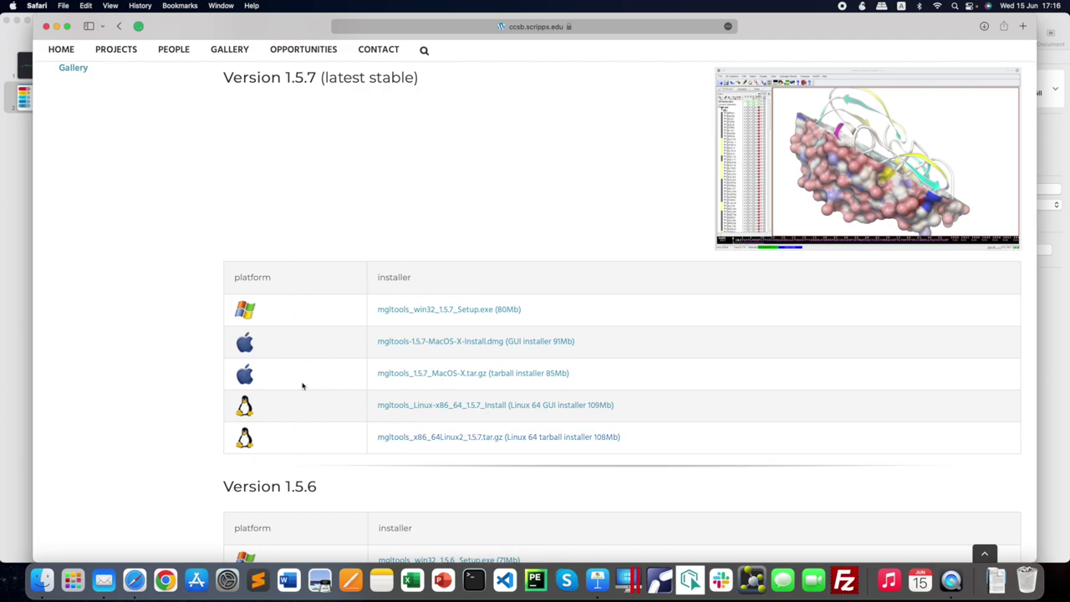
pyautogui.scroll(1, 337, 348)
pyautogui.scroll(5, 338, 348)
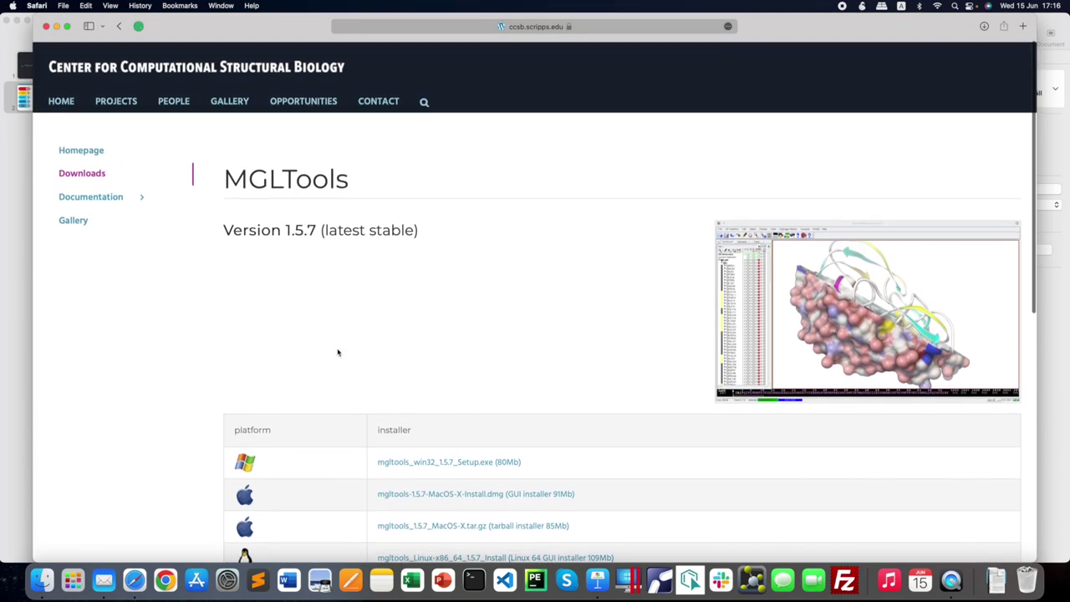
pyautogui.scroll(-3, 491, 258)
pyautogui.scroll(-5, 491, 258)
pyautogui.scroll(8, 491, 258)
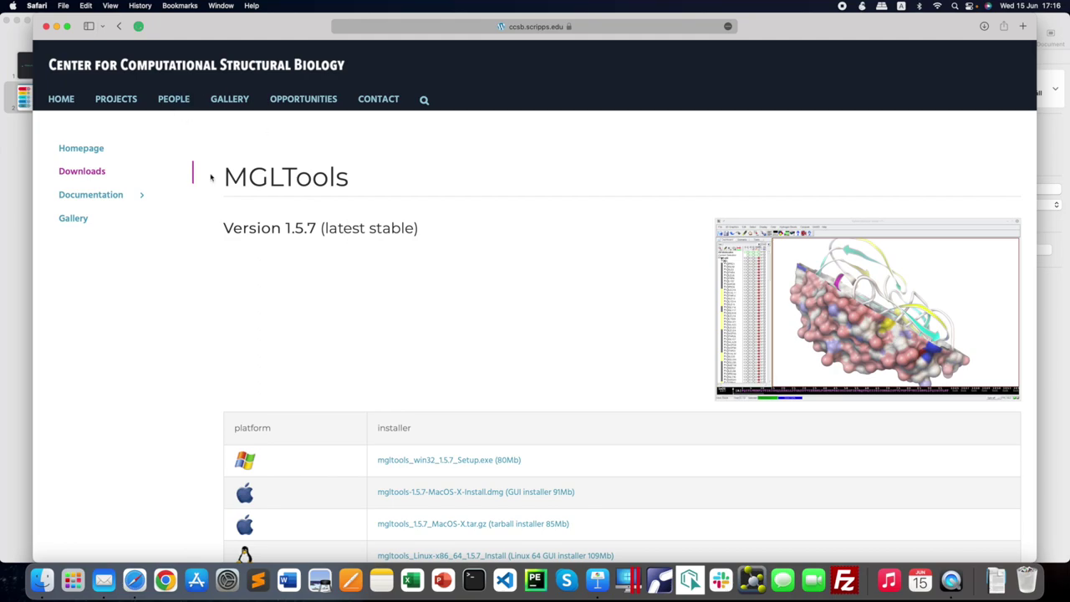
pyautogui.scroll(-1, 611, 131)
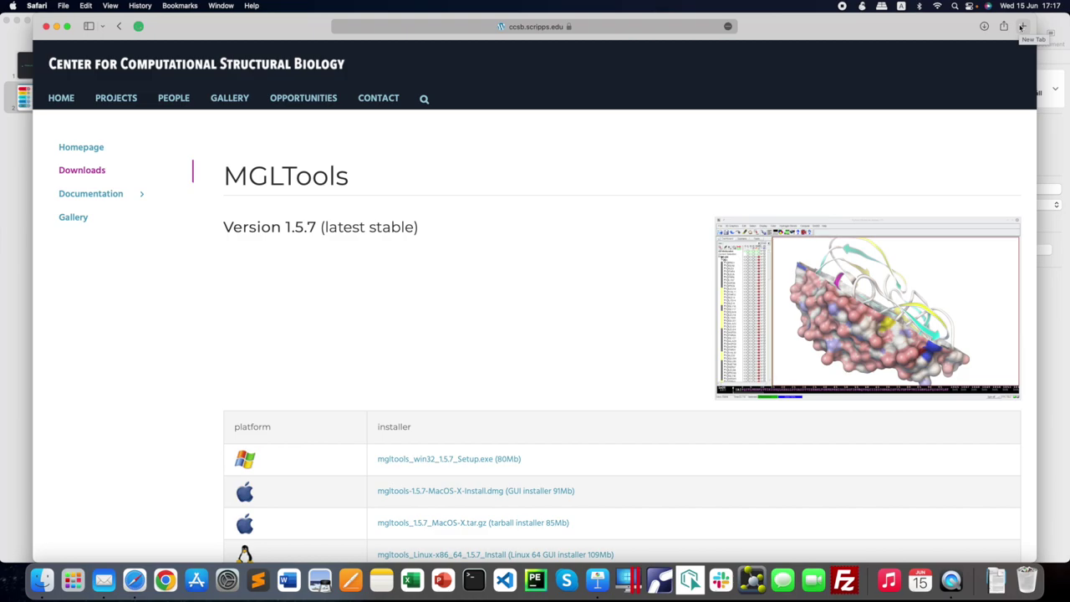
# - In a new tab, search 'Chimera UCSF' and open the UCSF Chimera home page
pyautogui.click(1022, 27)
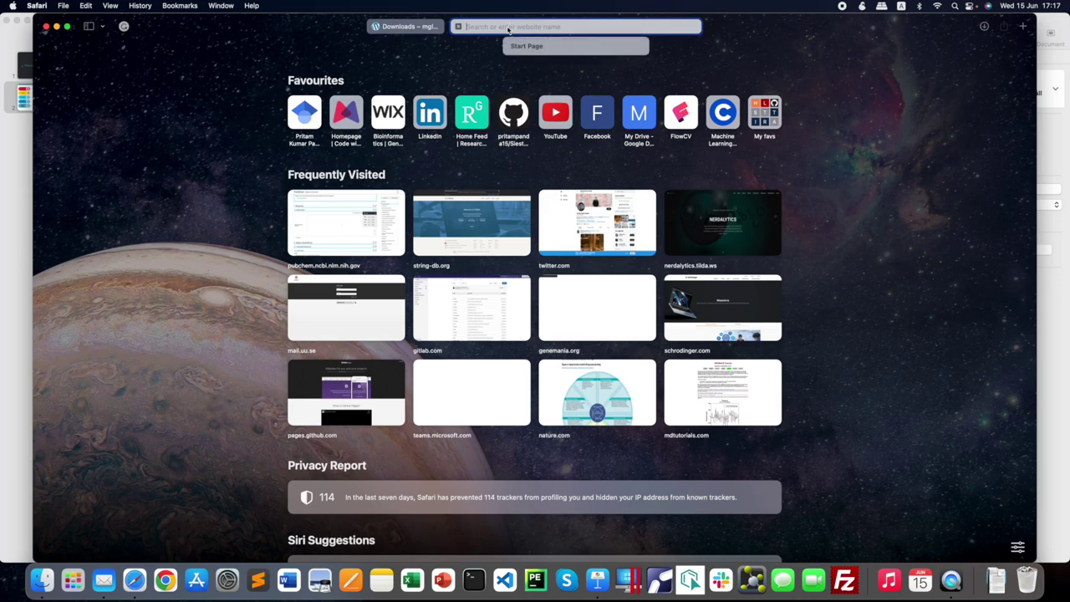
pyautogui.write('Chimer')
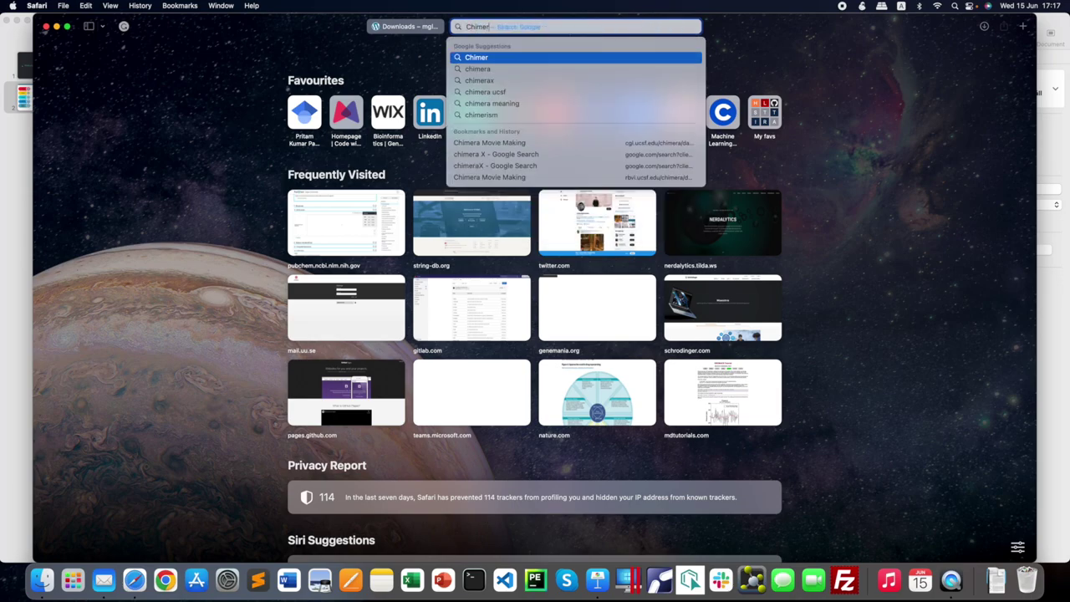
pyautogui.write('a')
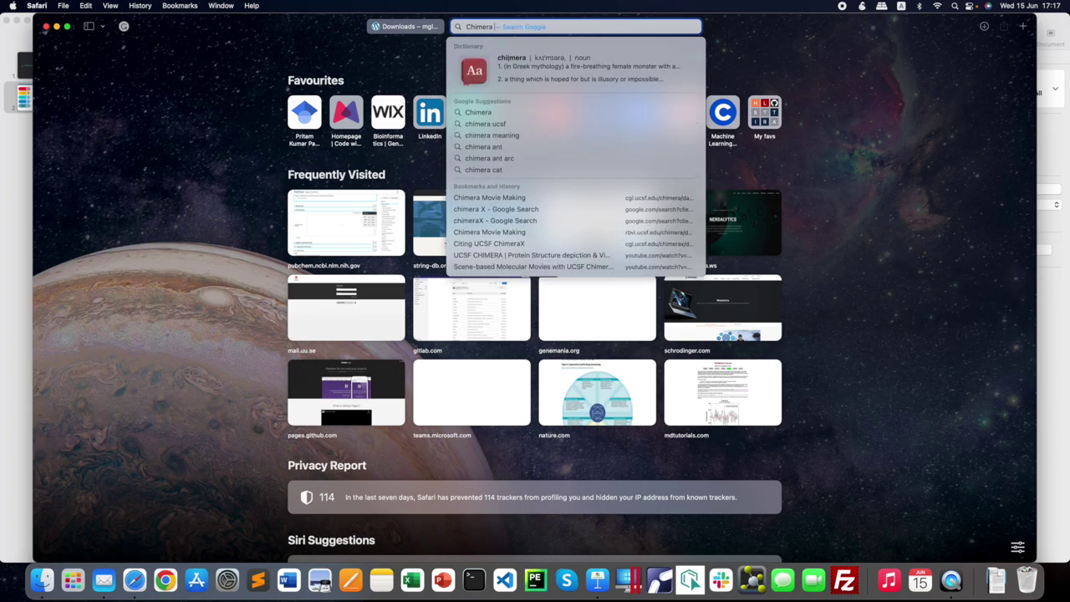
pyautogui.write(' UCSF')
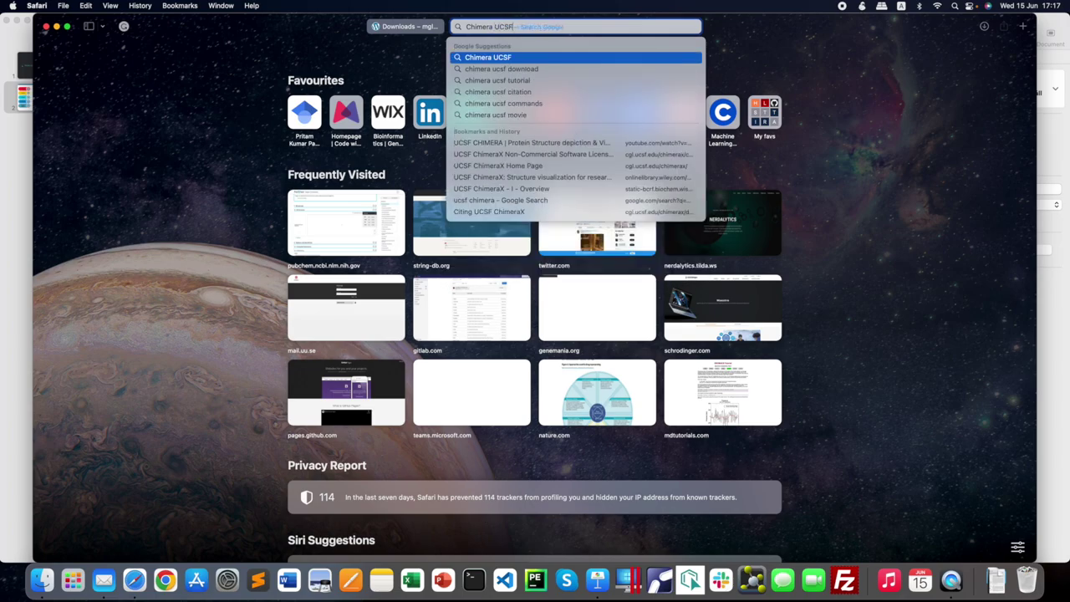
pyautogui.press('Return')
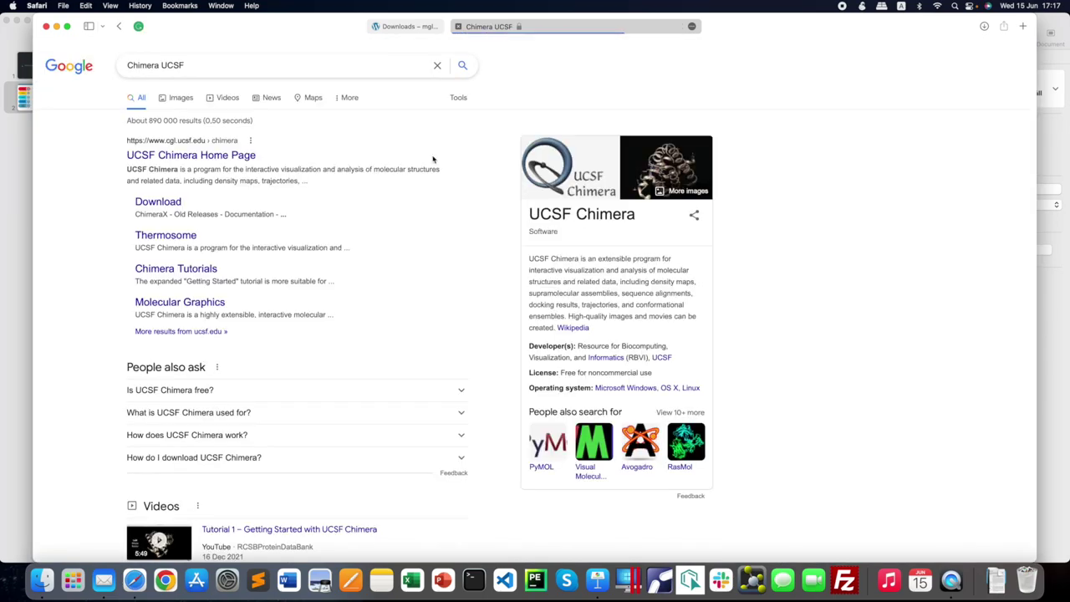
pyautogui.click(198, 161)
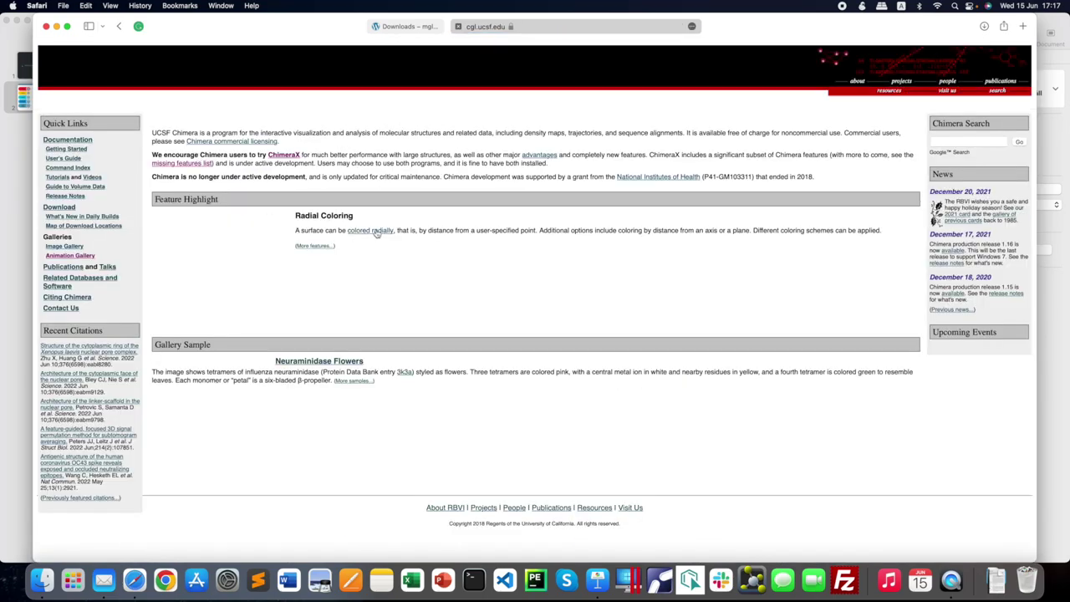
# - Browse the Chimera download page's production releases, then start another blank tab
pyautogui.click(59, 207)
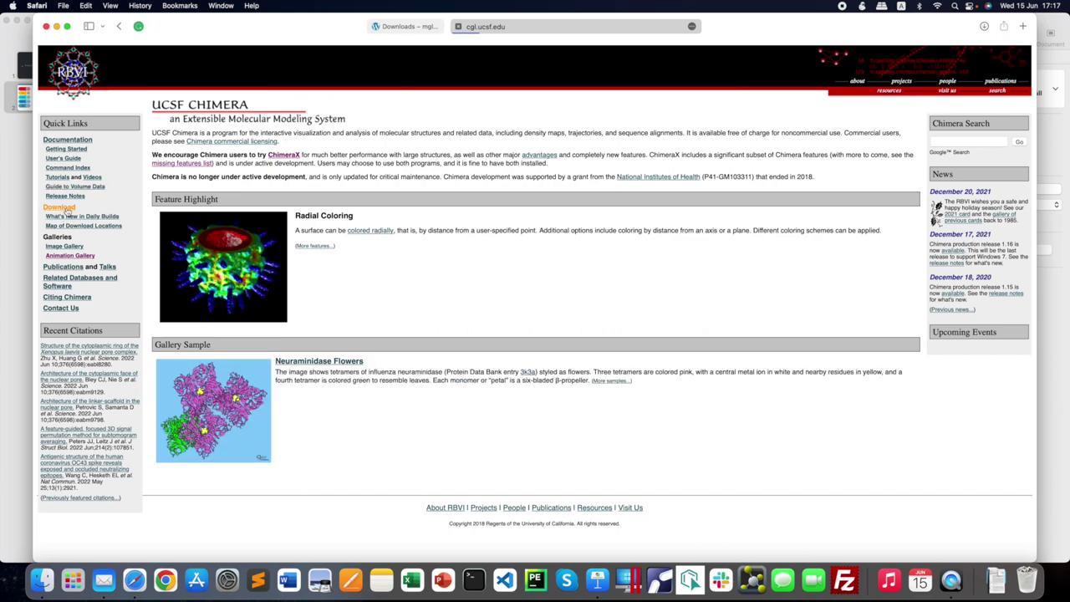
pyautogui.scroll(-2, 462, 291)
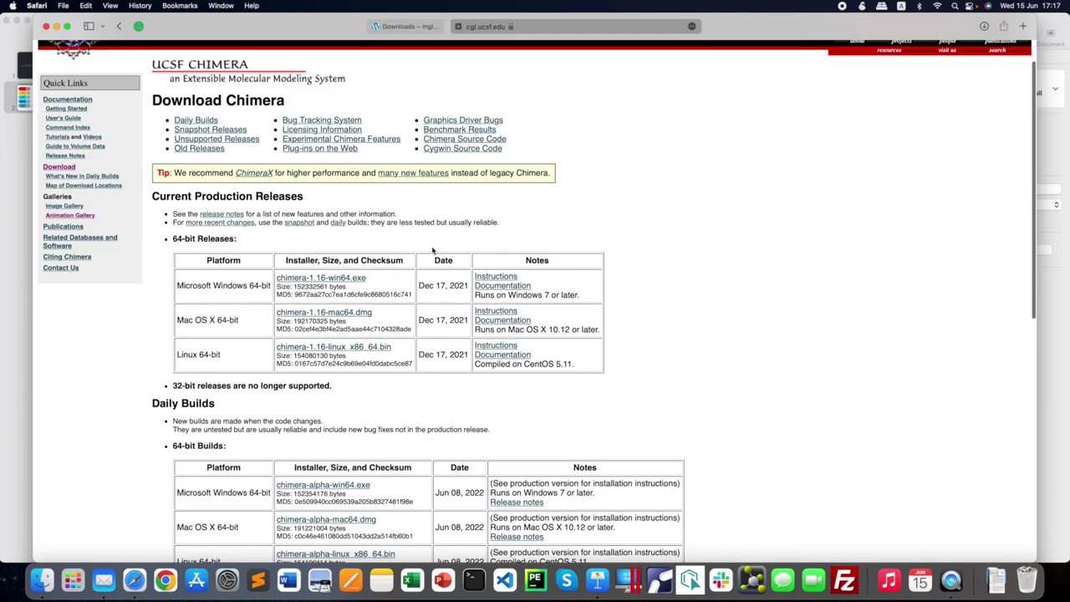
pyautogui.scroll(-1, 433, 249)
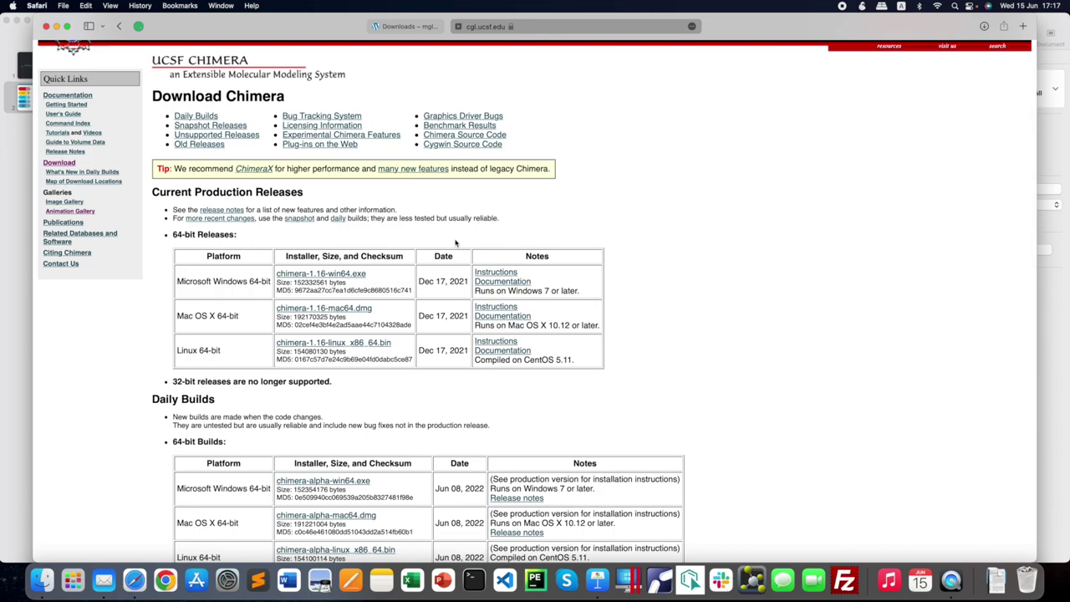
pyautogui.scroll(-5, 455, 242)
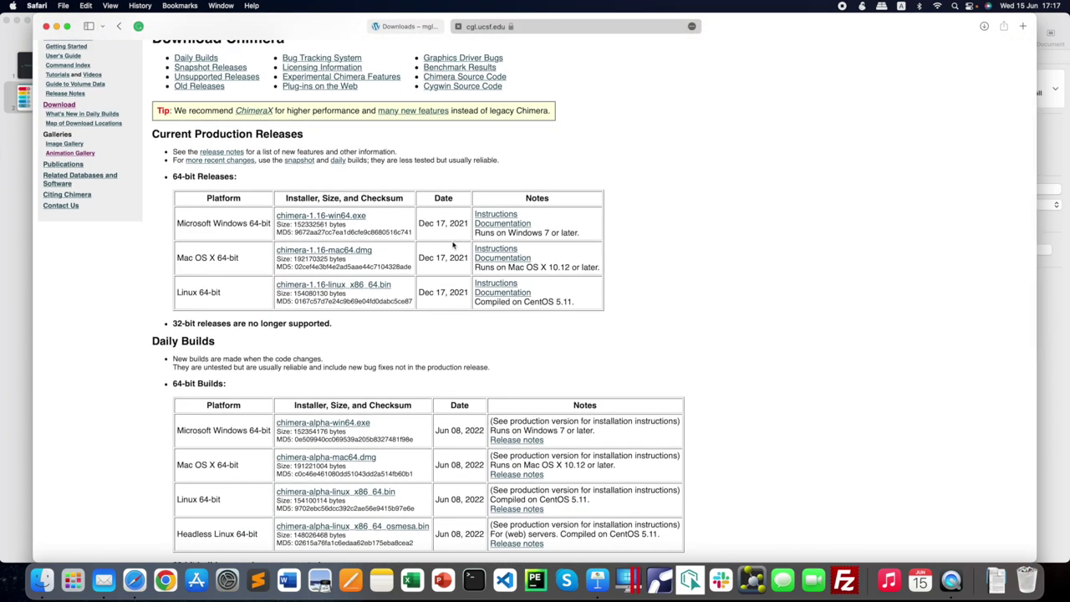
pyautogui.click(1023, 26)
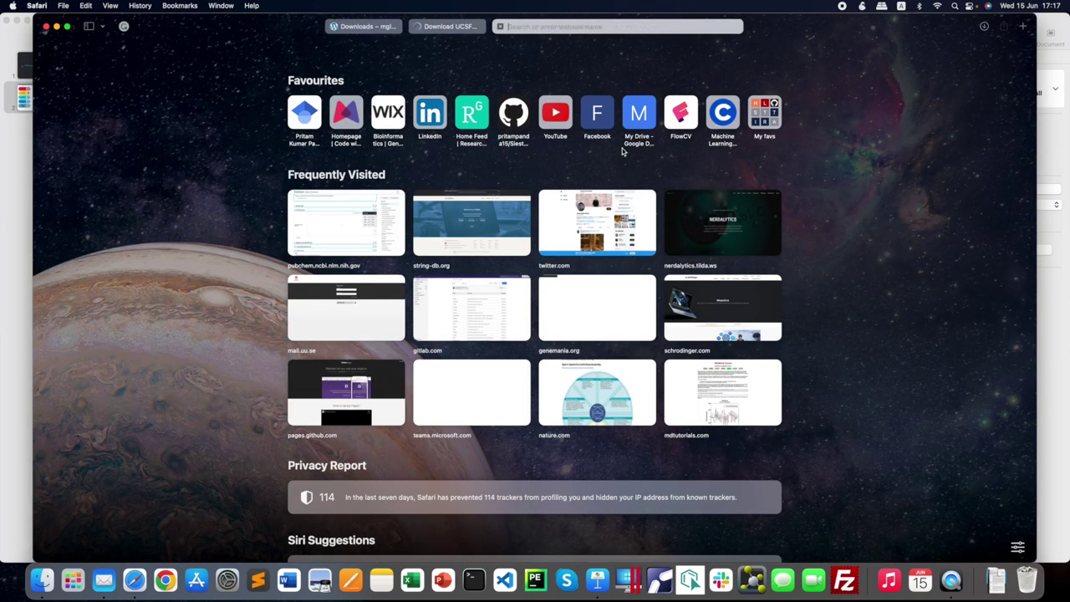
# - Search 'ChimeraX', open its download page, expand ChimeraX-1.4.dmg details, then start a new tab
pyautogui.write('Chimer')
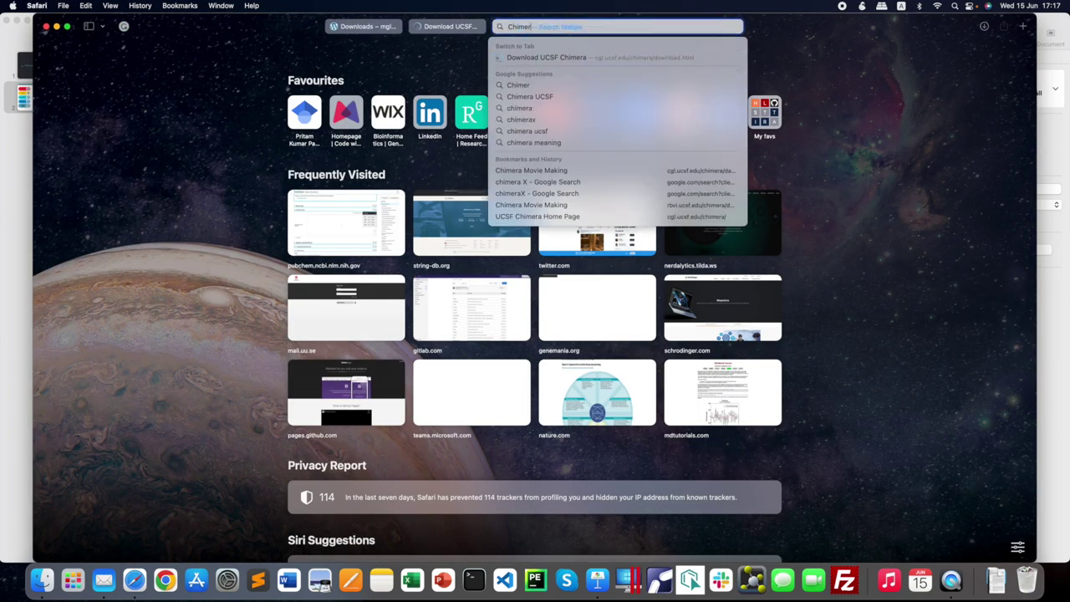
pyautogui.write('aX')
pyautogui.press('Return')
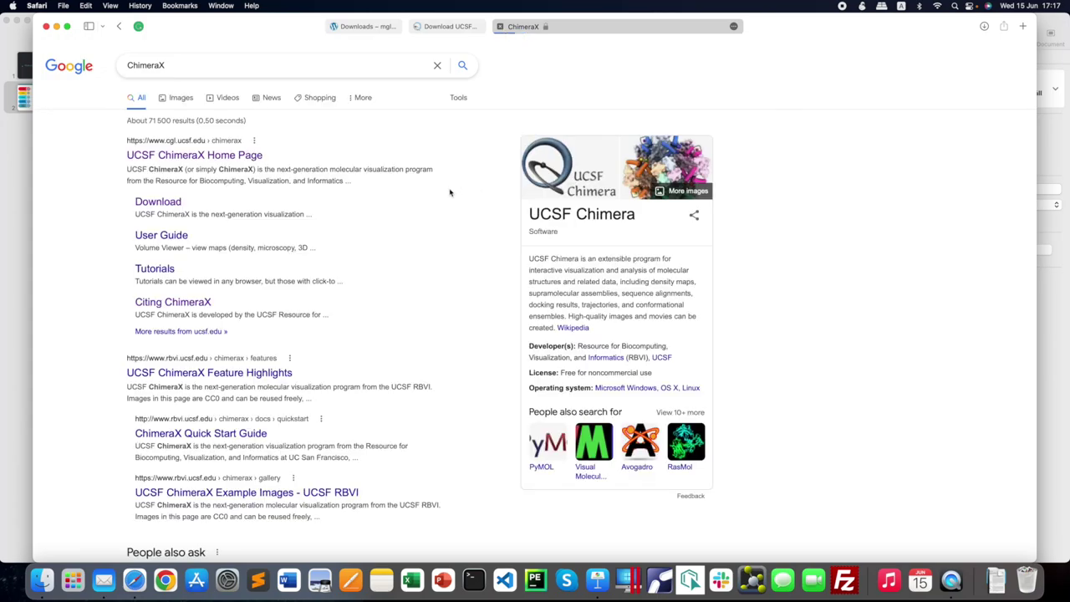
pyautogui.click(193, 159)
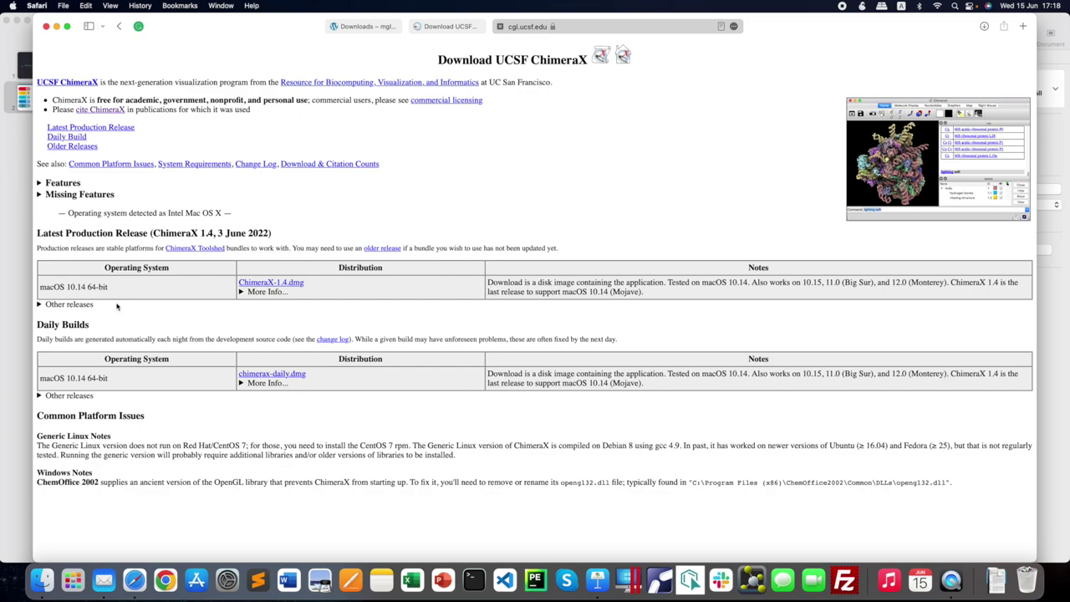
pyautogui.click(241, 292)
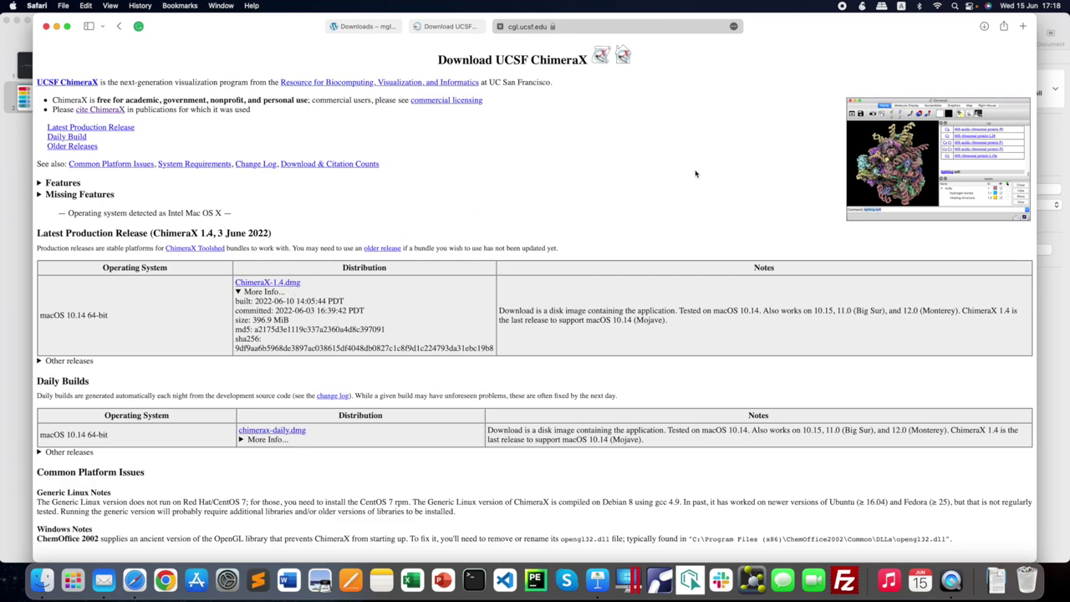
pyautogui.click(1022, 26)
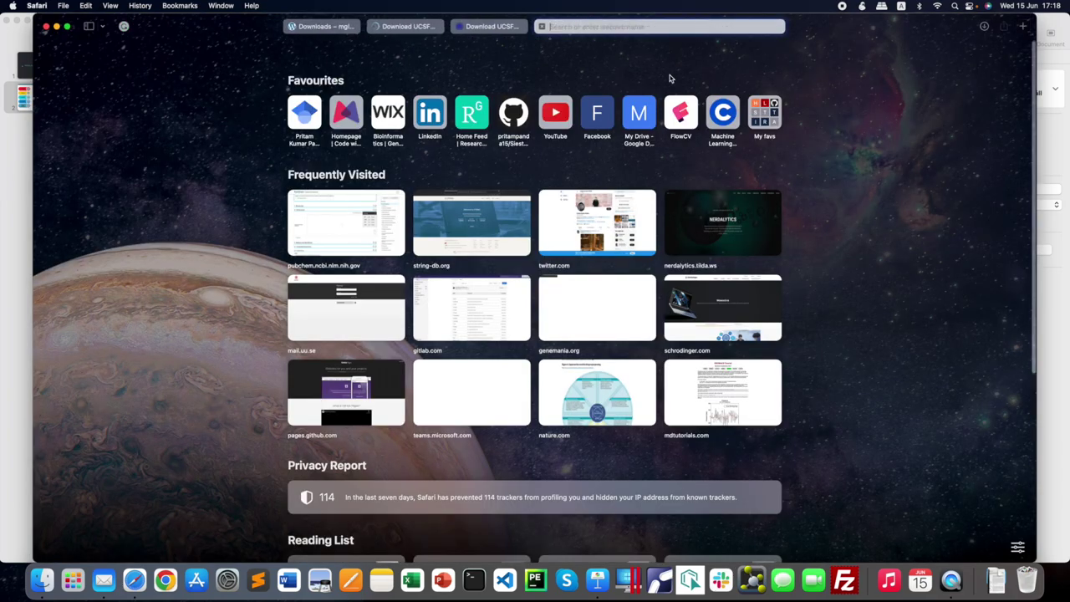
# - Open the 3ds.com Discovery Studio Visualizer free download, accept cookies, and submit the registration with consent
pyautogui.write('Dis')
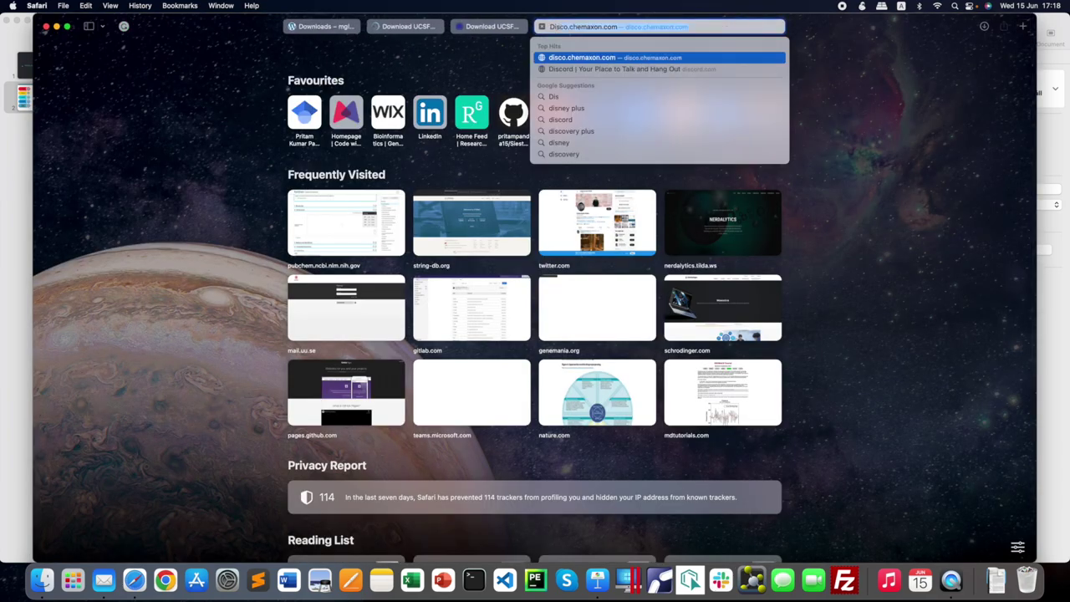
pyautogui.write('covery St')
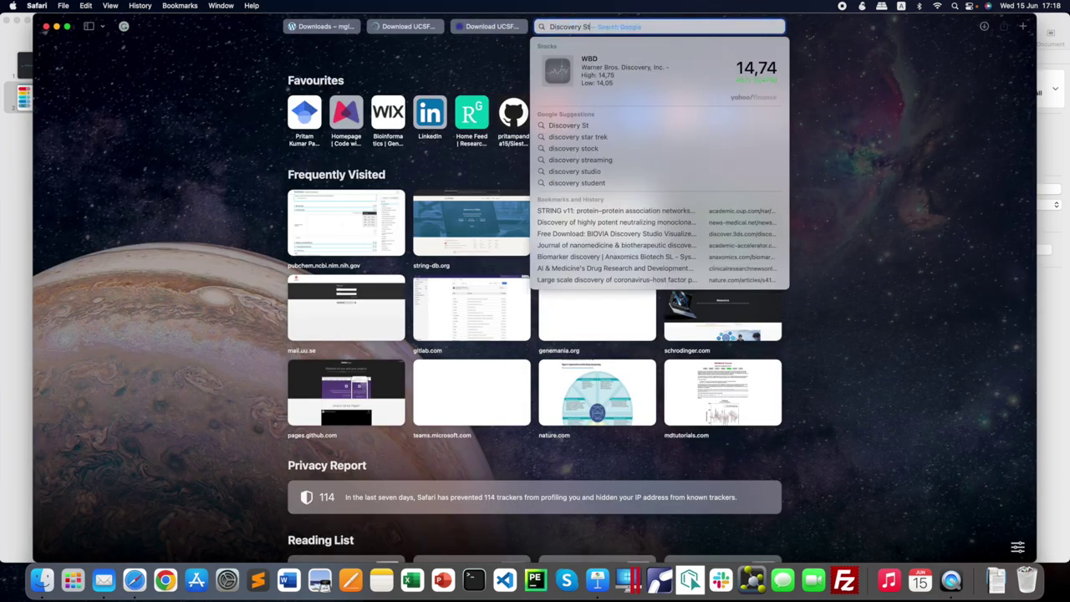
pyautogui.write('udio Visualizer')
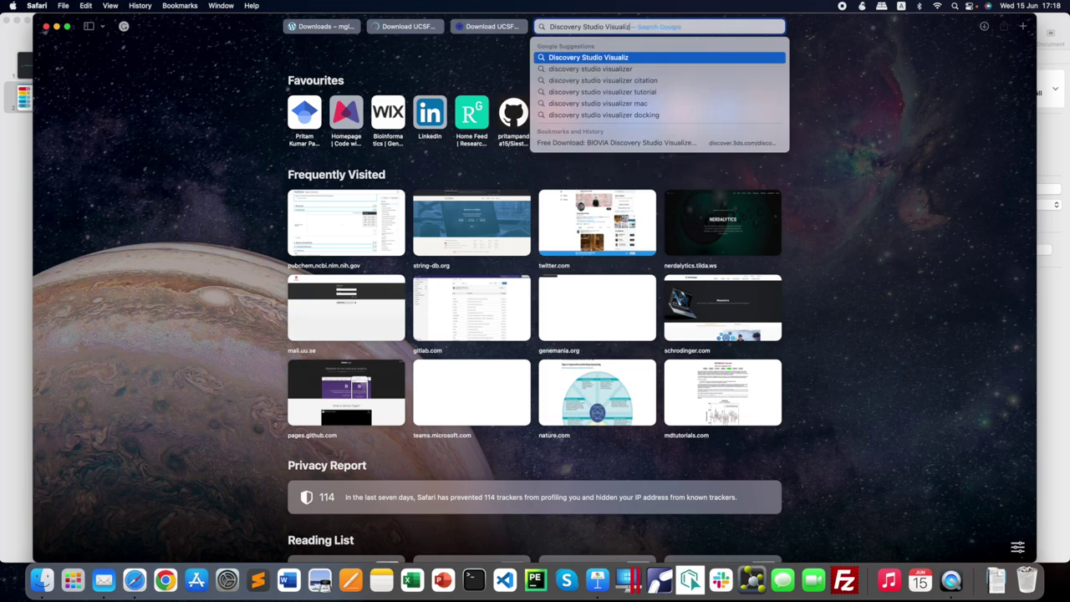
pyautogui.press('Return')
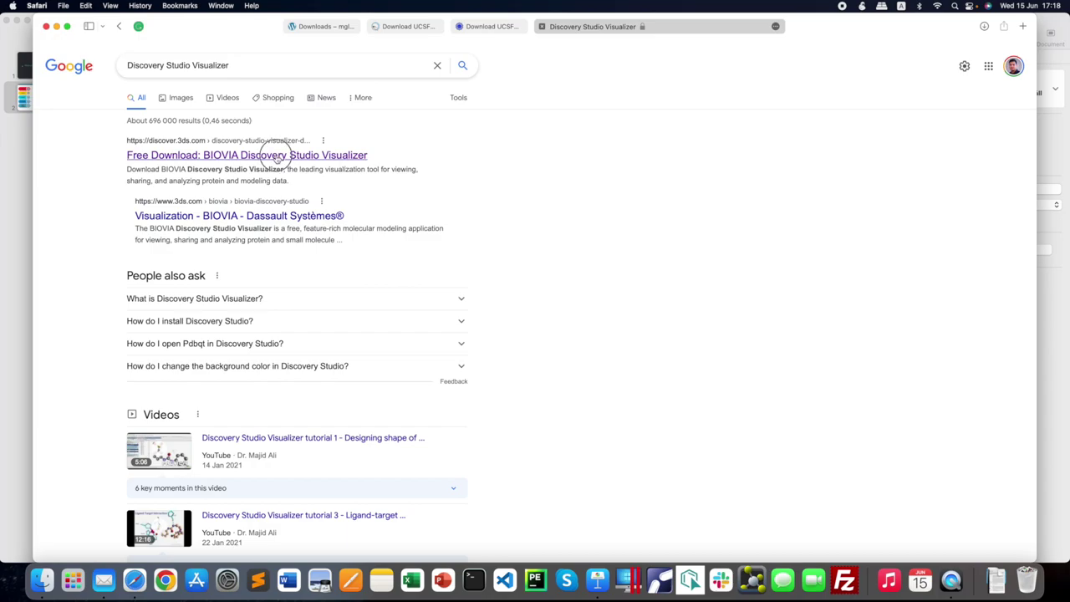
pyautogui.click(276, 157)
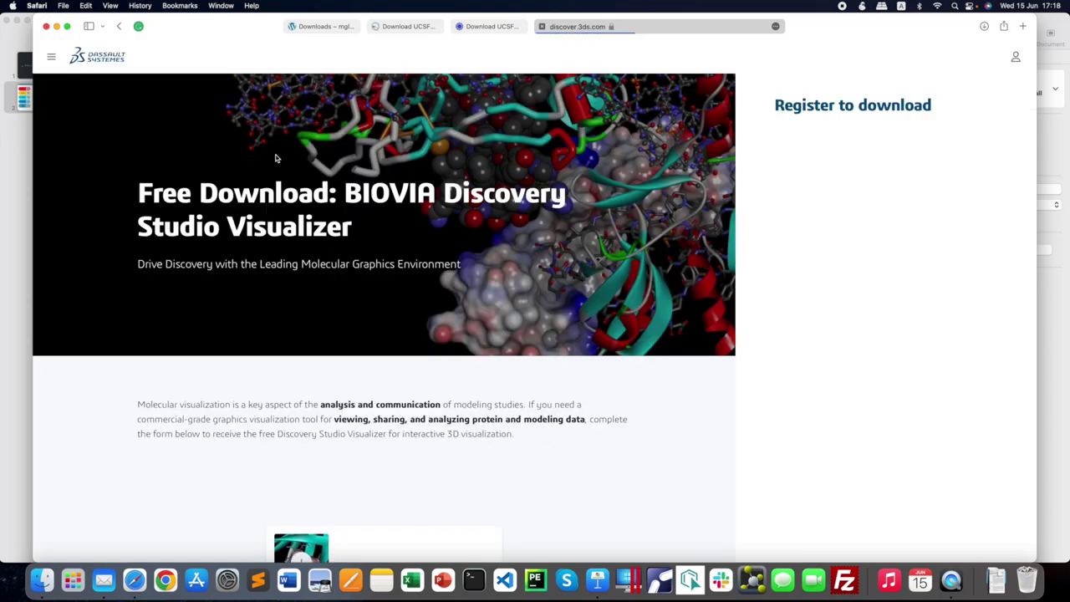
pyautogui.click(780, 313)
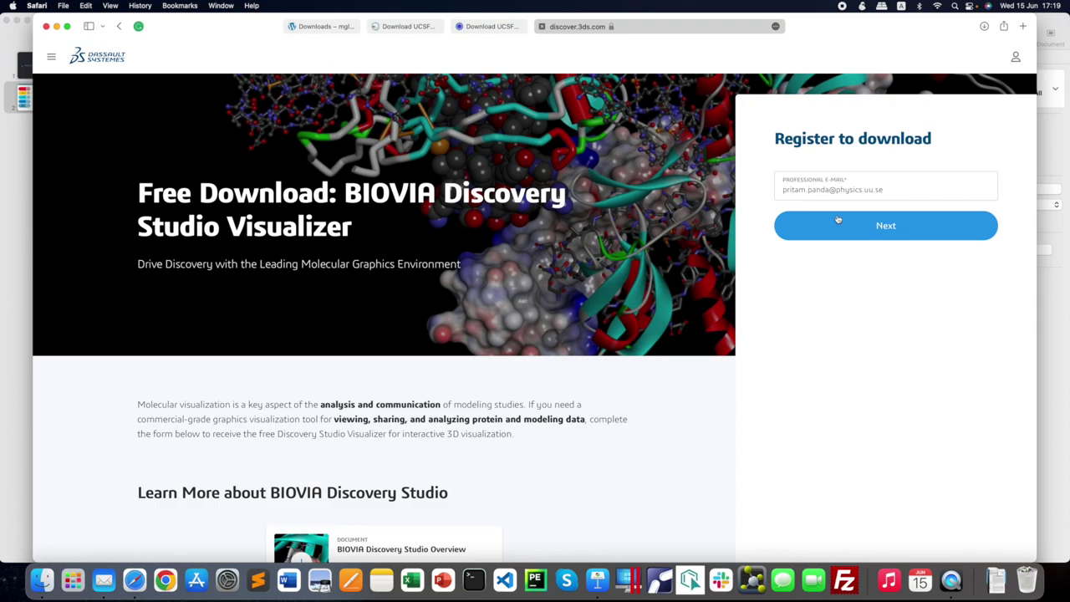
pyautogui.click(873, 237)
pyautogui.click(781, 222)
pyautogui.click(891, 265)
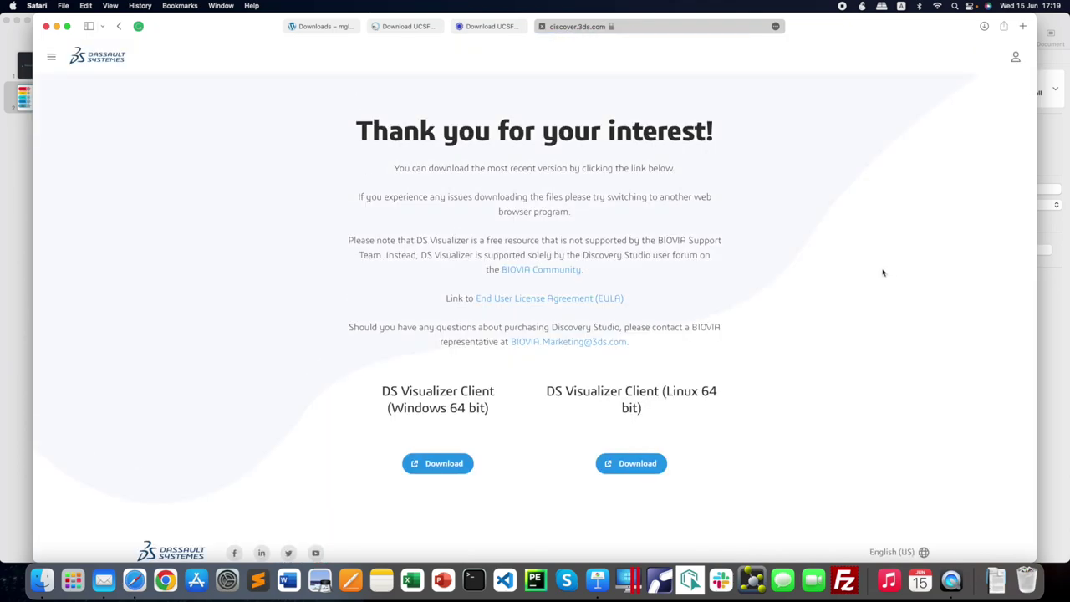
# - Highlight the Linux and Windows 64-bit client headings on the DS Visualizer download page
pyautogui.scroll(-3, 574, 347)
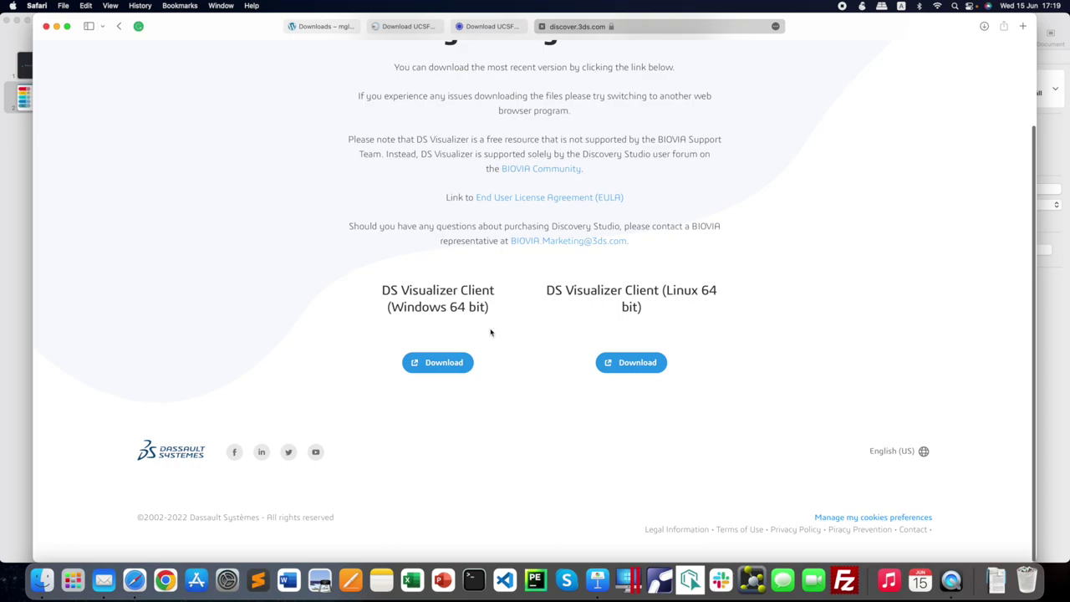
pyautogui.moveTo(666, 290); pyautogui.dragTo(699, 292)
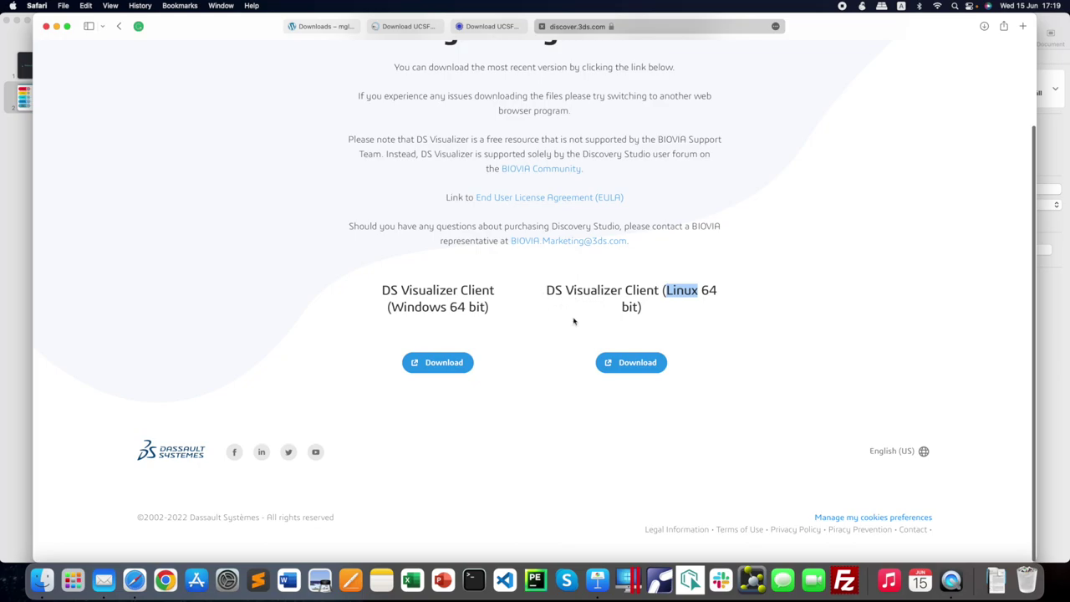
pyautogui.scroll(2, 547, 322)
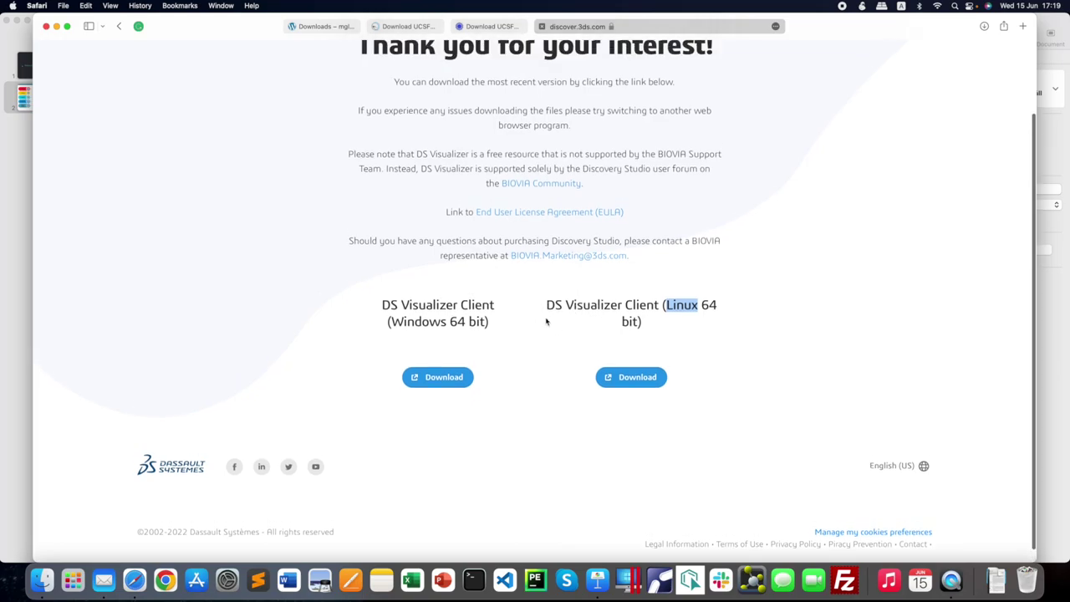
pyautogui.scroll(-2, 547, 322)
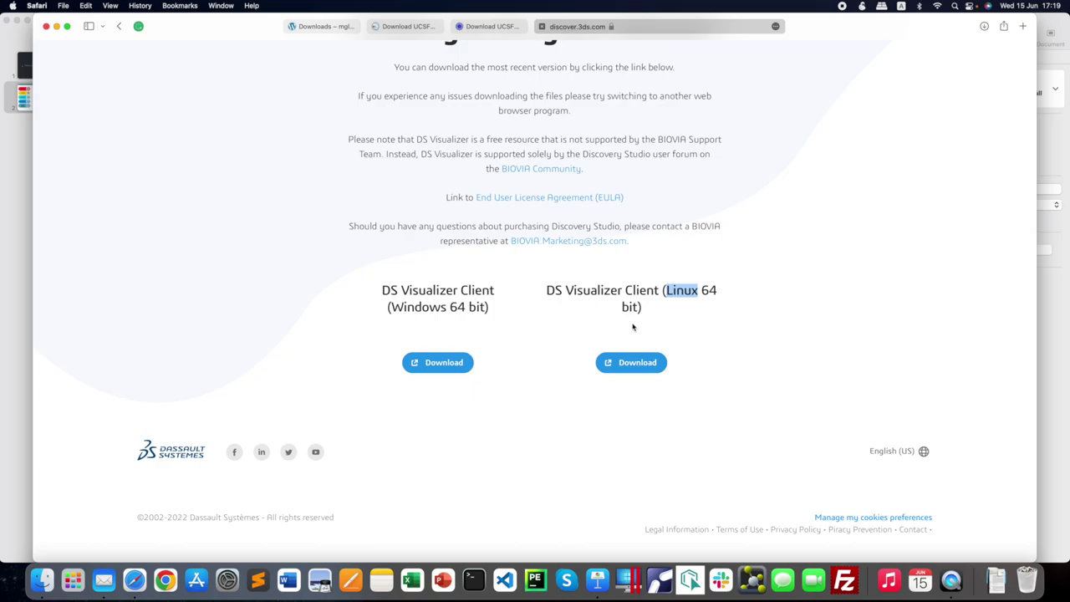
pyautogui.click(703, 291)
pyautogui.moveTo(448, 309); pyautogui.dragTo(394, 308)
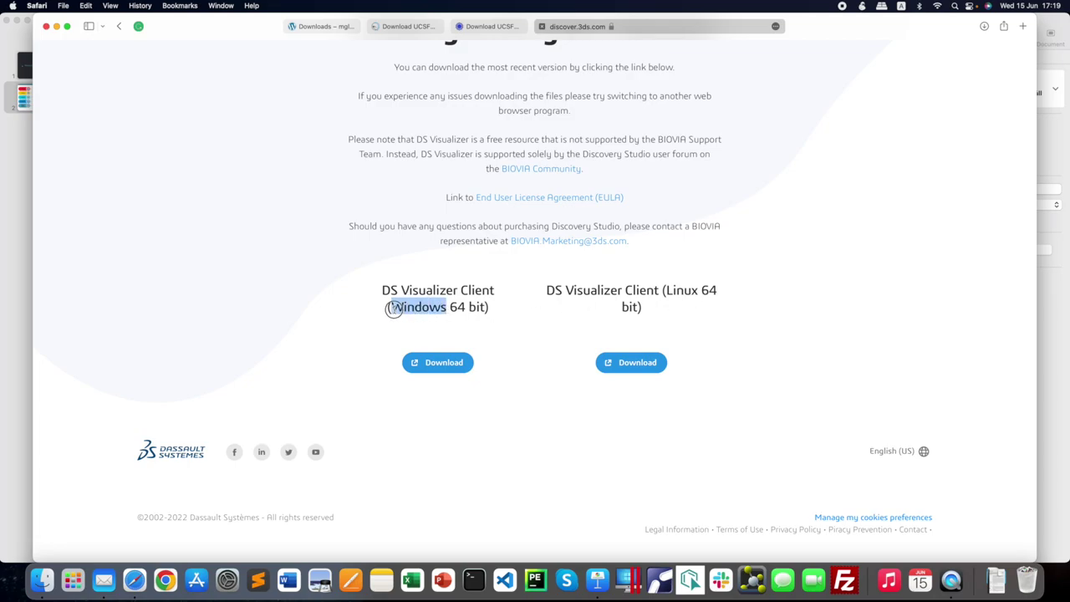
pyautogui.click(532, 329)
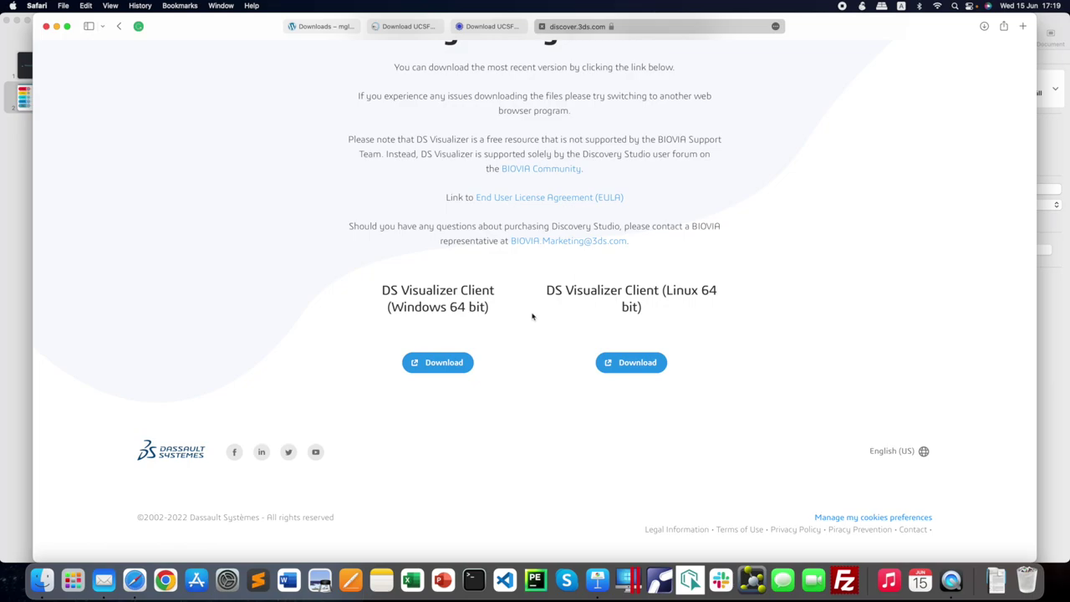
# - In a new tab, search for Maestro Schrödinger and open the Maestro | Schrödinger page
pyautogui.click(1023, 25)
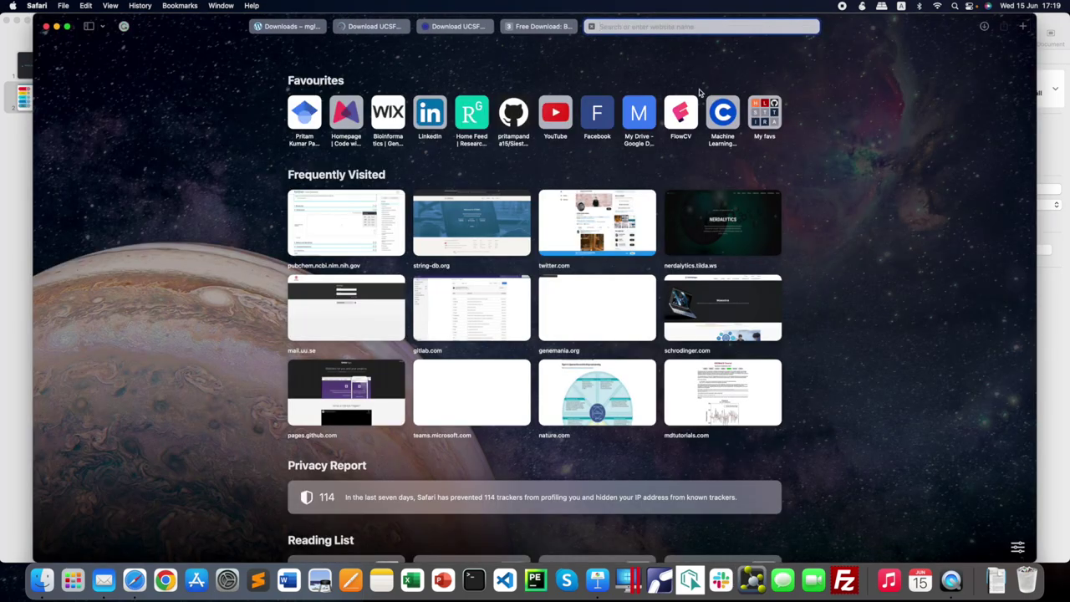
pyautogui.click(629, 31)
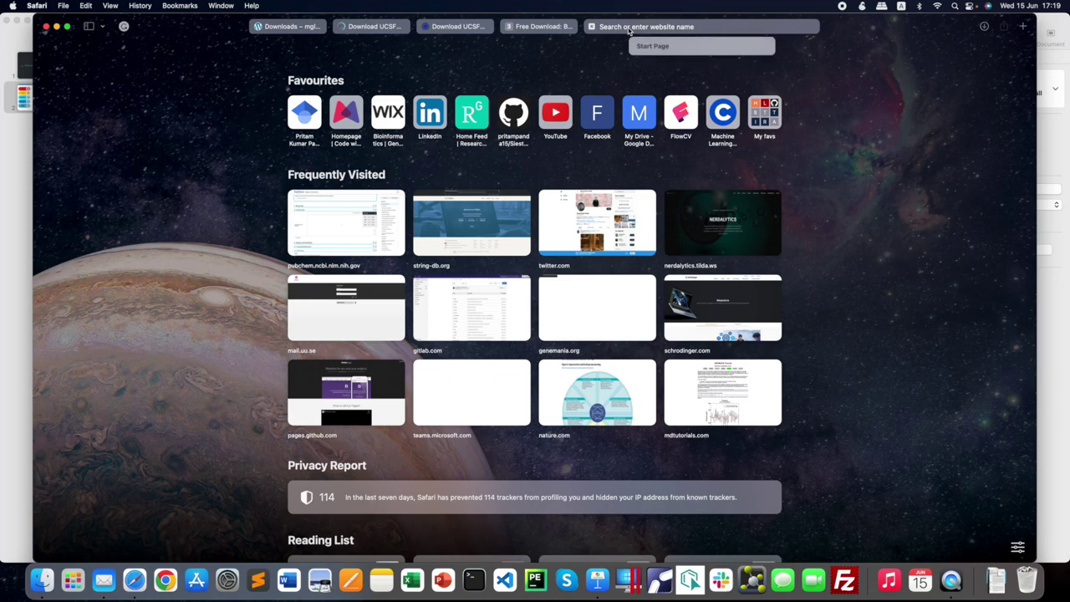
pyautogui.click(627, 29)
pyautogui.write('Meaestro')
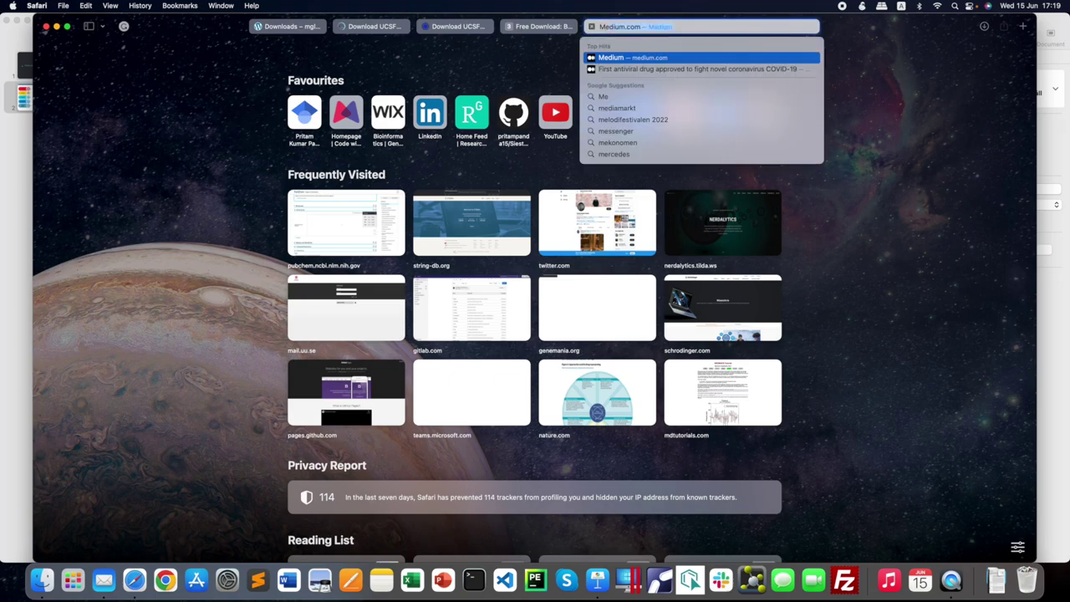
pyautogui.write(' S')
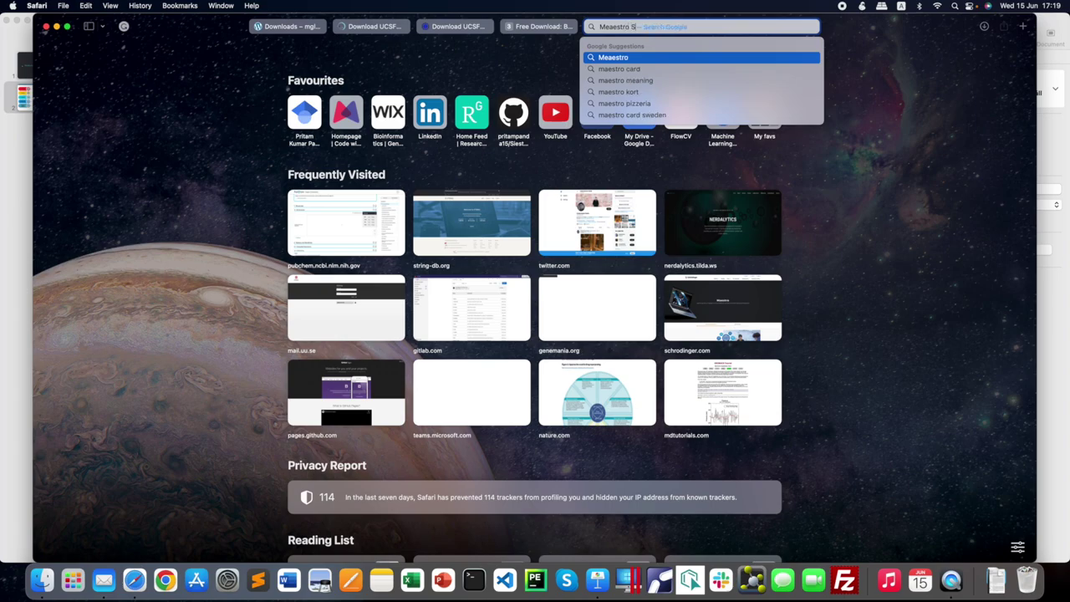
pyautogui.write('chroding')
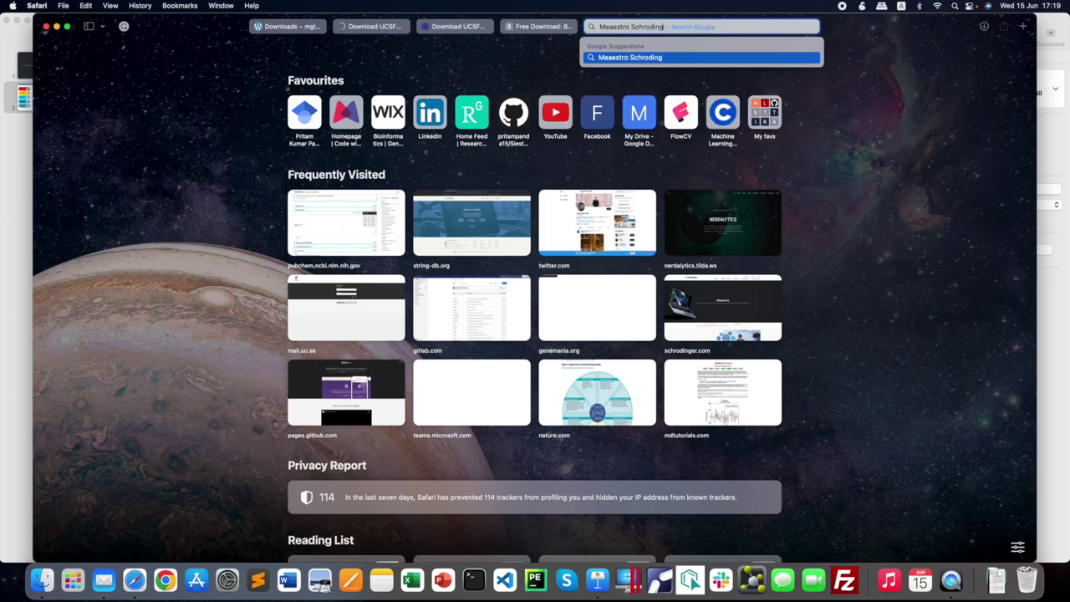
pyautogui.write('er')
pyautogui.press('Return')
pyautogui.click(179, 193)
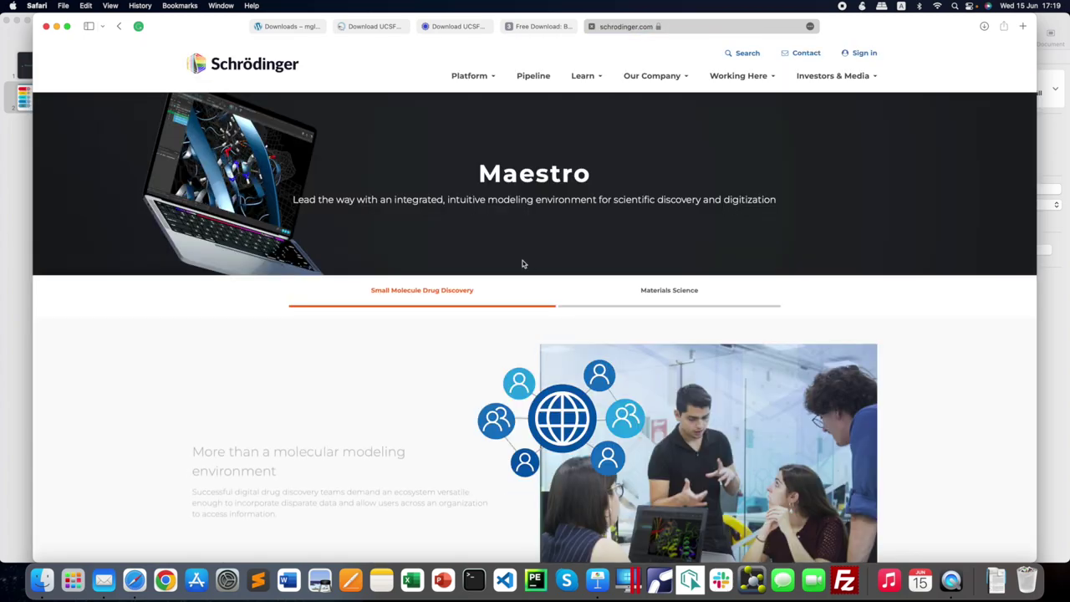
# - Scroll through the Maestro page's visualization, modeling and discovery features
pyautogui.scroll(-10, 523, 265)
pyautogui.scroll(-15, 552, 268)
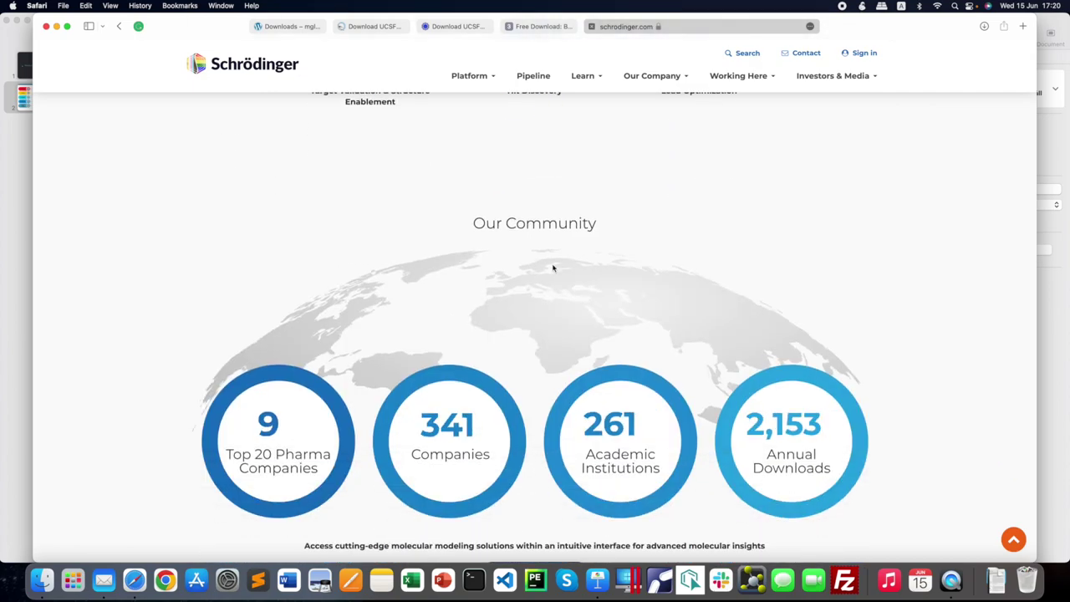
pyautogui.scroll(20, 552, 268)
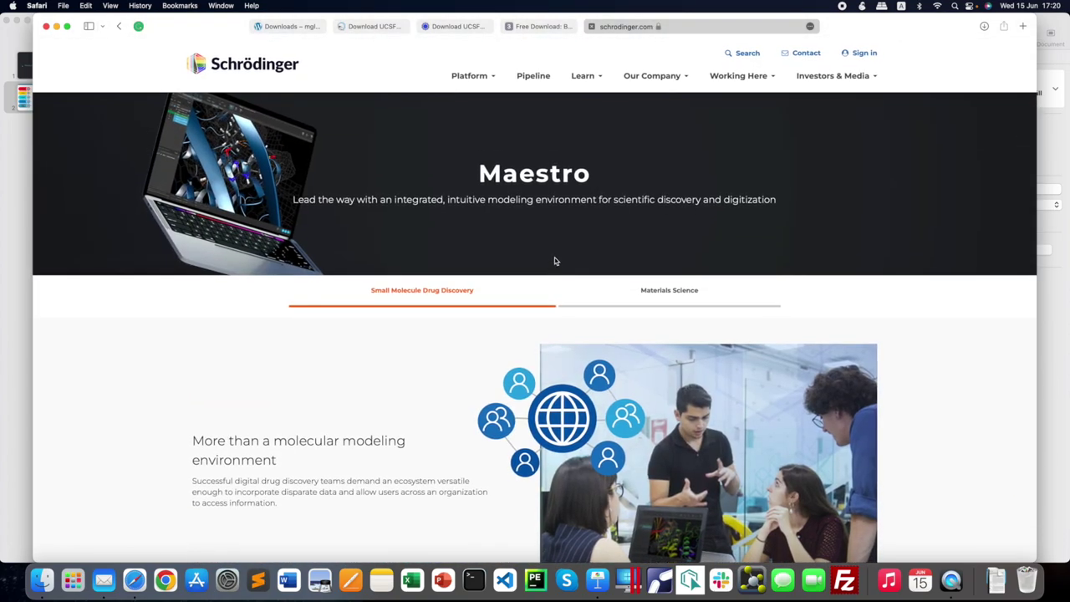
pyautogui.scroll(-15, 554, 261)
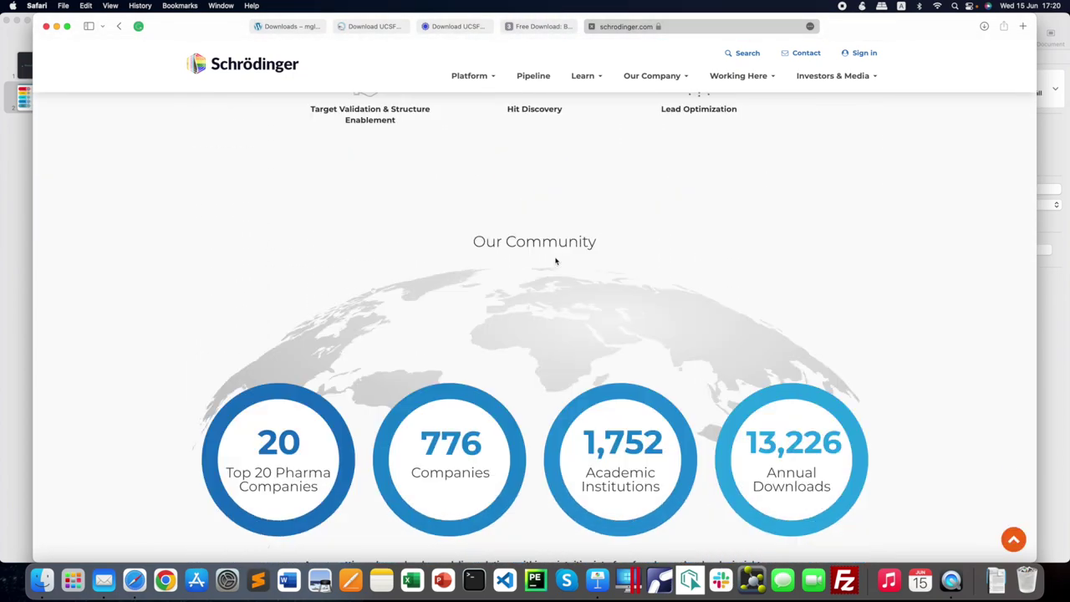
pyautogui.scroll(-10, 556, 262)
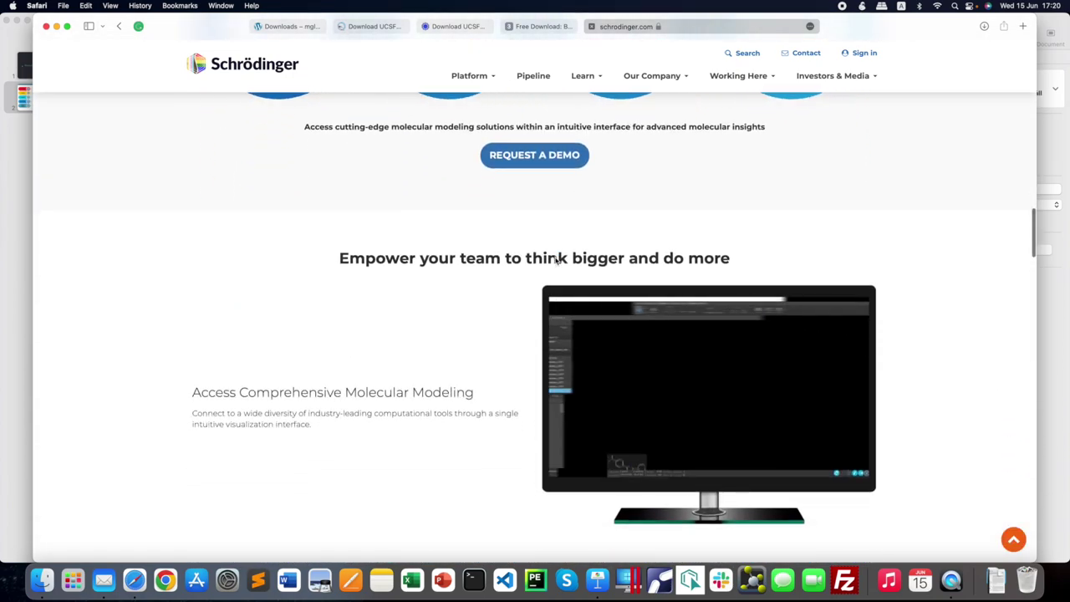
pyautogui.scroll(-5, 555, 260)
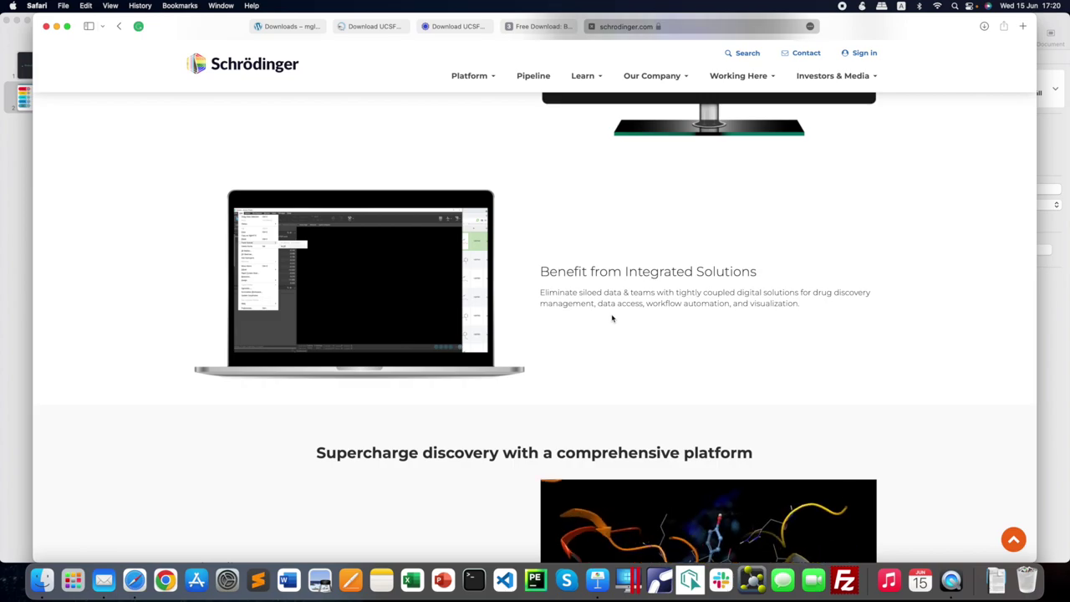
pyautogui.scroll(-5, 865, 435)
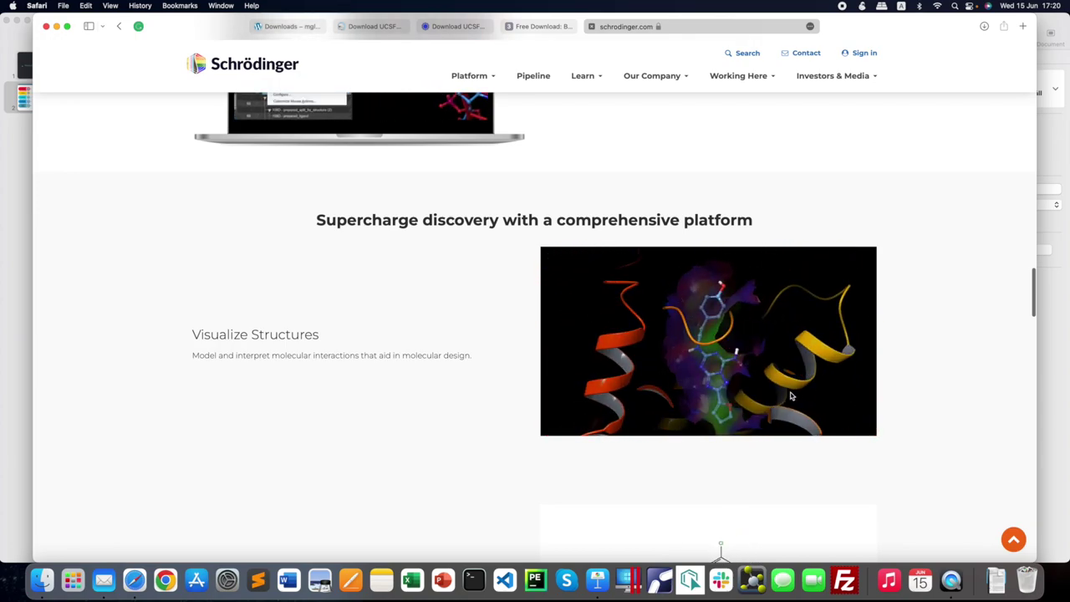
pyautogui.scroll(-5, 917, 404)
pyautogui.scroll(-15, 917, 404)
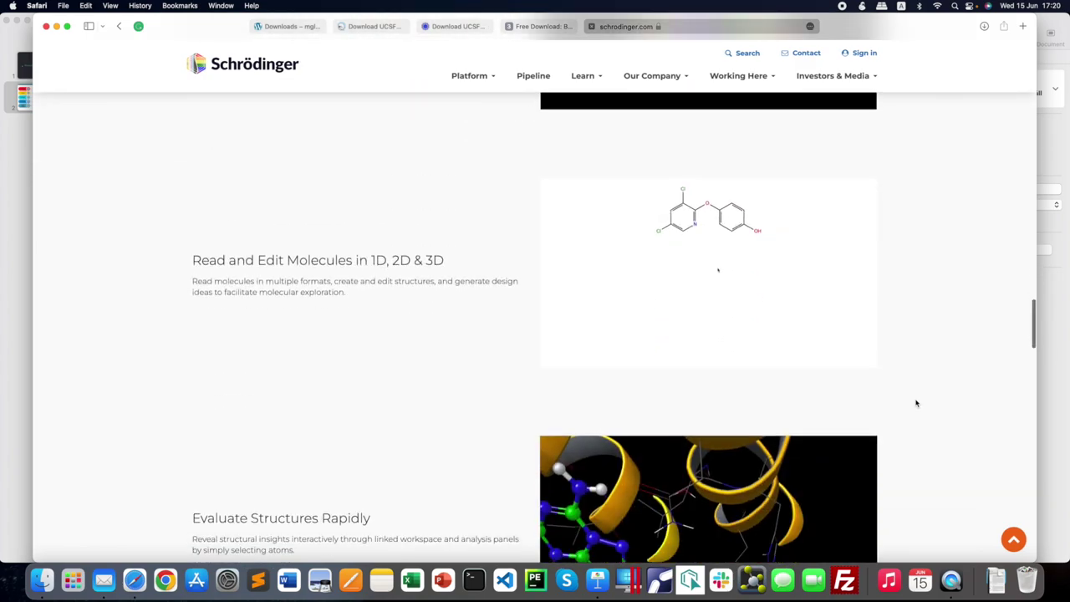
pyautogui.scroll(20, 917, 404)
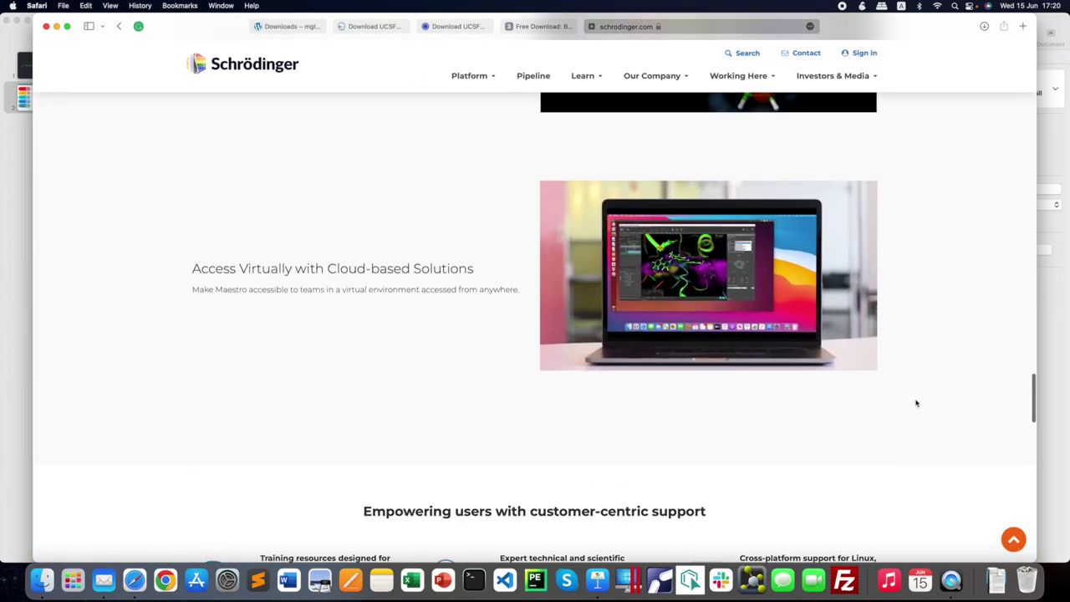
pyautogui.scroll(10, 916, 404)
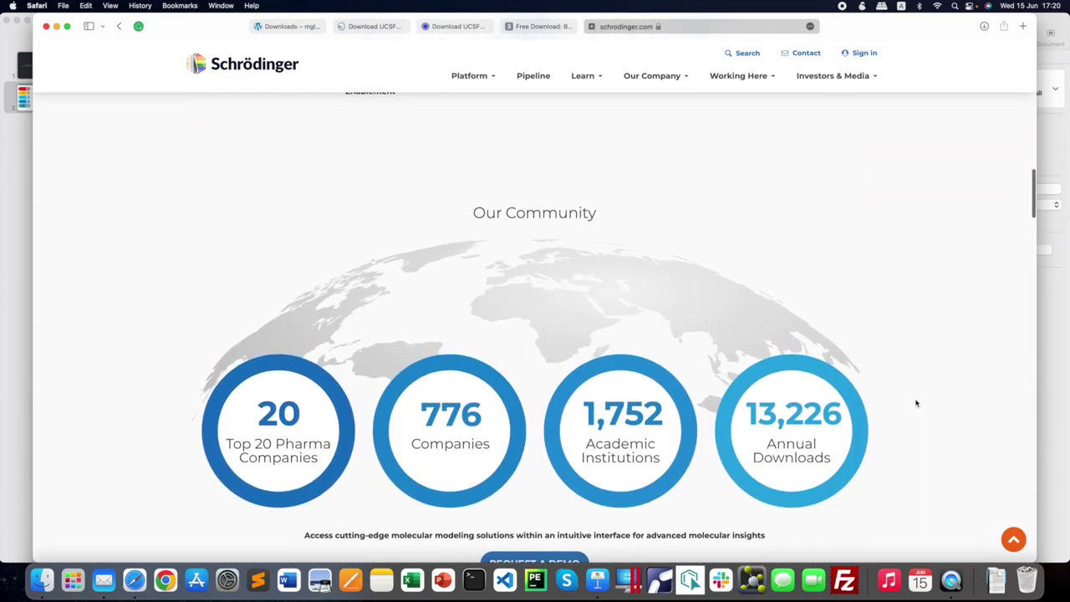
# - In a new tab, search for Pymol.org and open the pymol.org homepage
pyautogui.click(1023, 26)
pyautogui.write('Pymol.org')
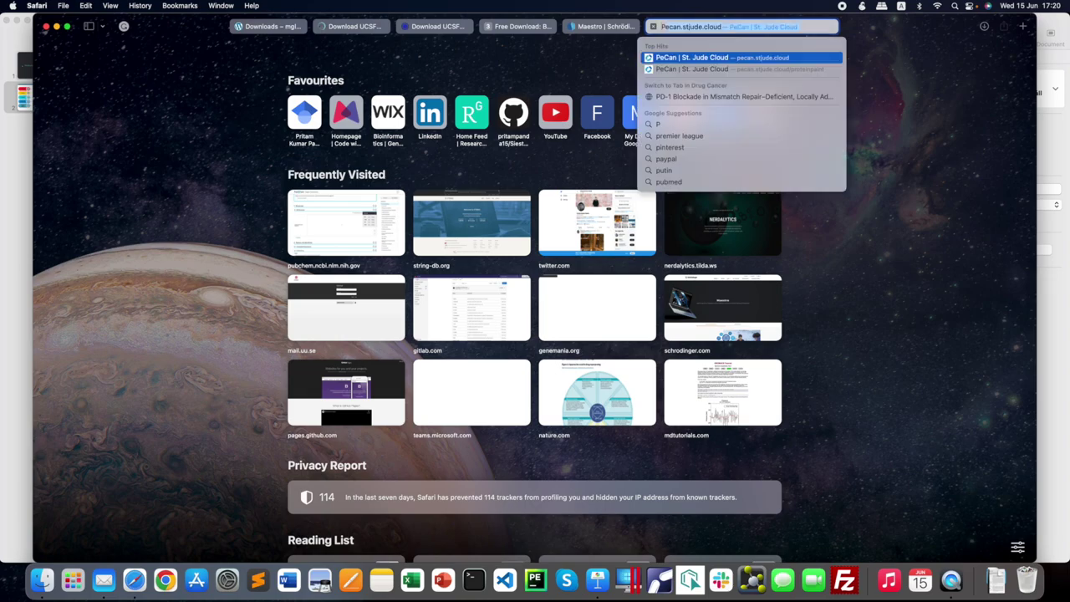
pyautogui.press('BackSpace')
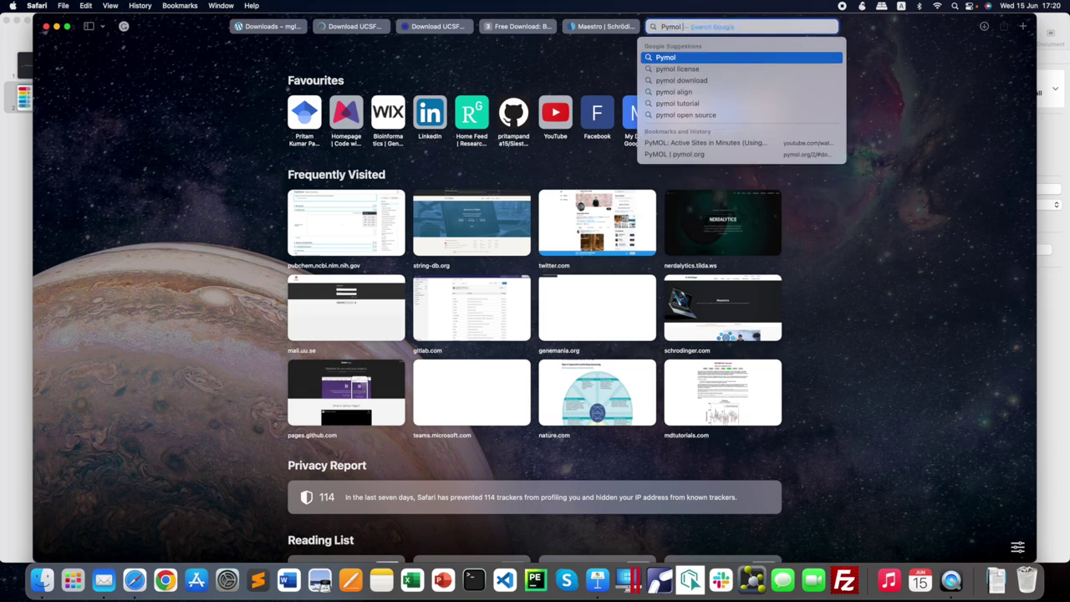
pyautogui.press('Return')
pyautogui.click(195, 154)
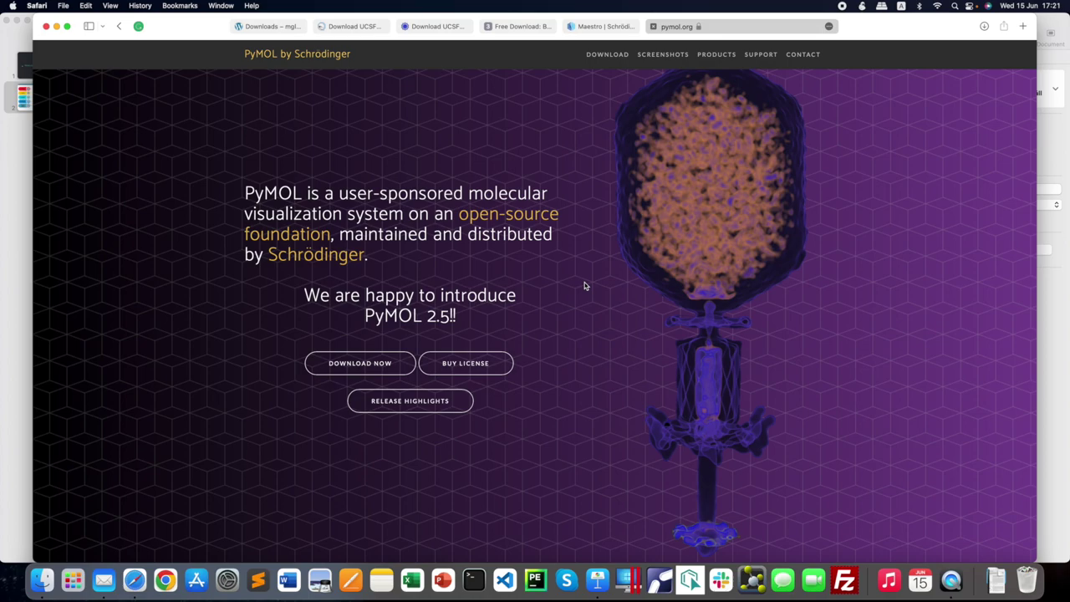
# - Scroll to Download PyMOL 2.5 and select, then deselect, the conda install command
pyautogui.scroll(-10, 576, 290)
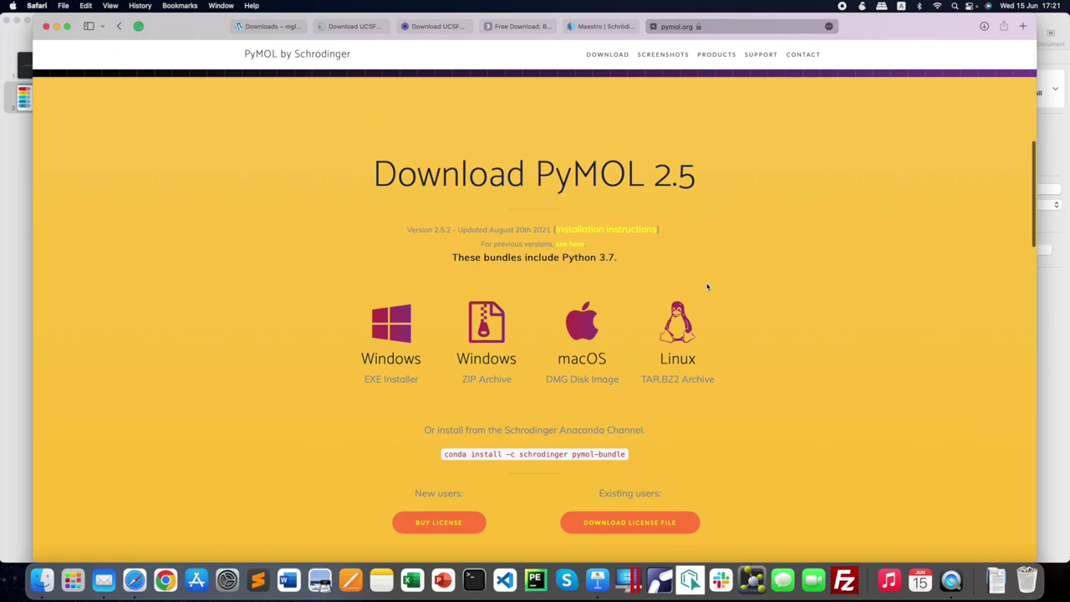
pyautogui.scroll(-1, 721, 320)
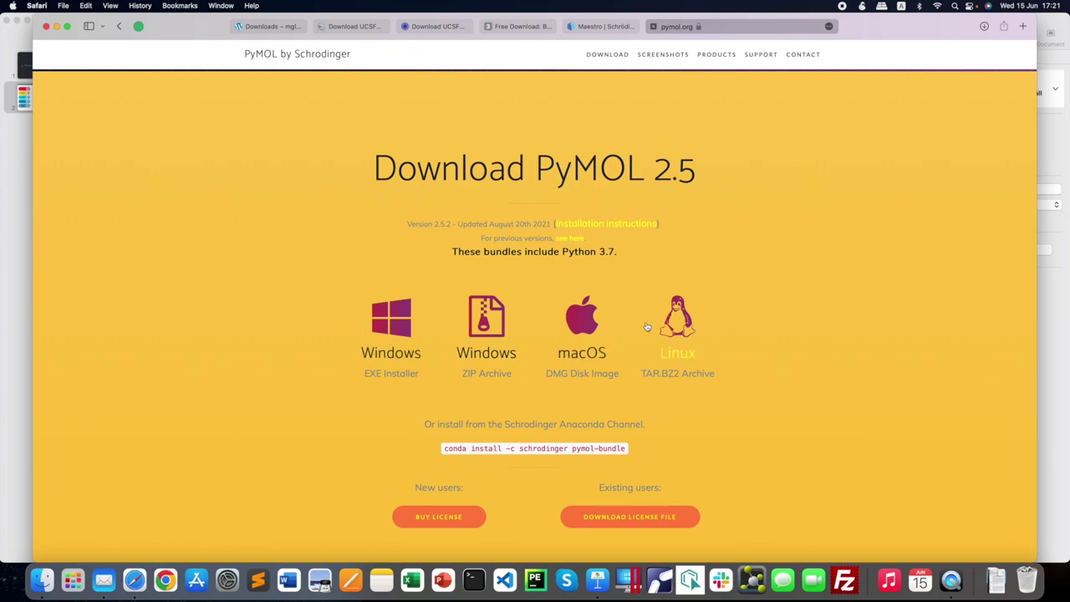
pyautogui.scroll(-2, 646, 339)
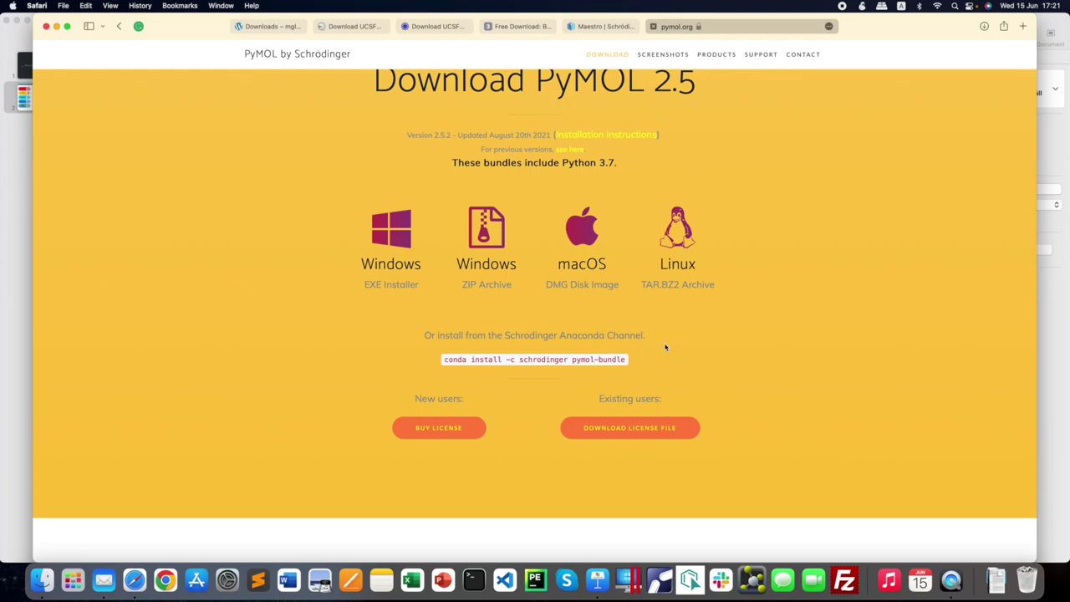
pyautogui.moveTo(445, 360); pyautogui.dragTo(658, 362)
pyautogui.click(658, 362)
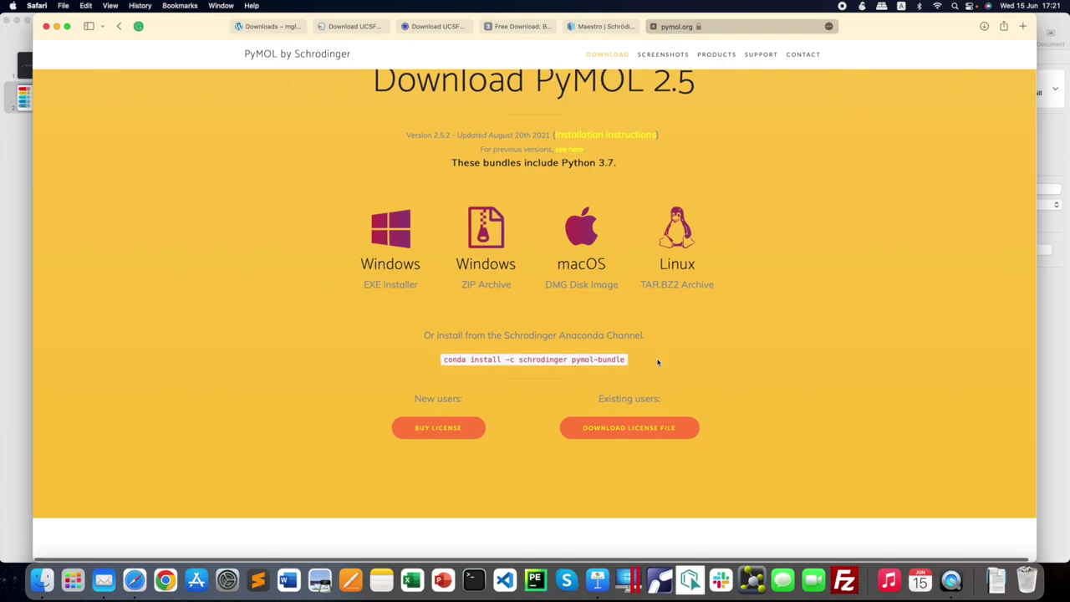
pyautogui.scroll(-1, 658, 362)
# - In a new tab, go to anaconda.org
pyautogui.click(1022, 26)
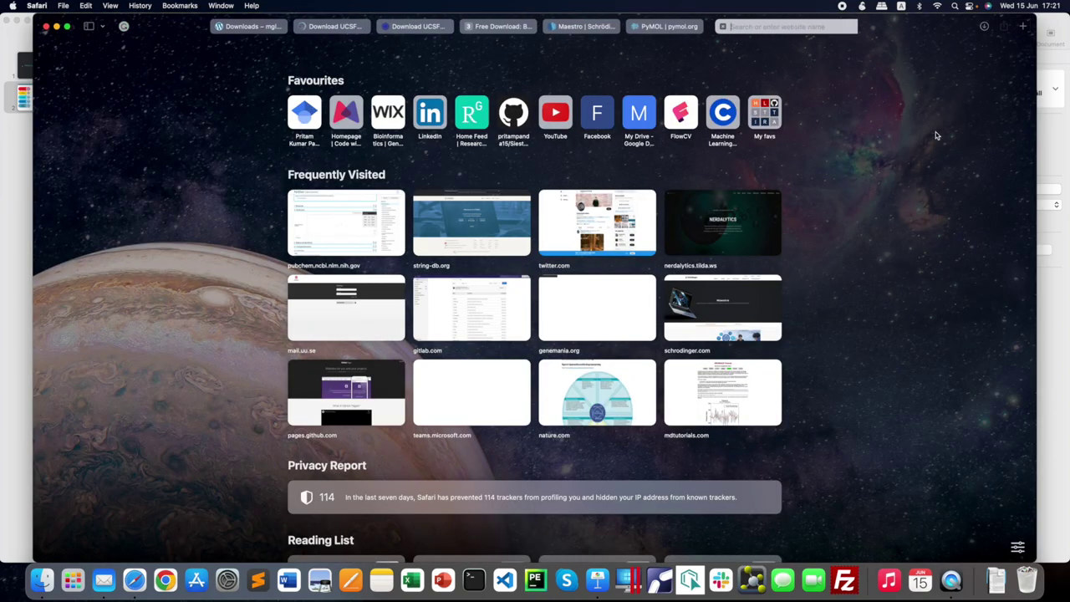
pyautogui.write('Anaconda.org')
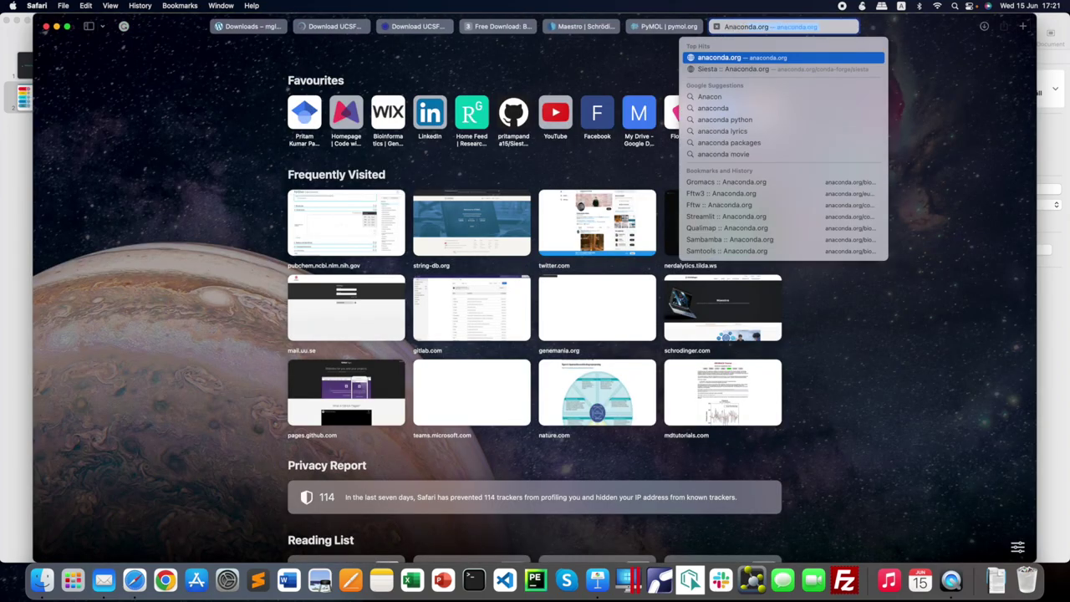
pyautogui.press('Return')
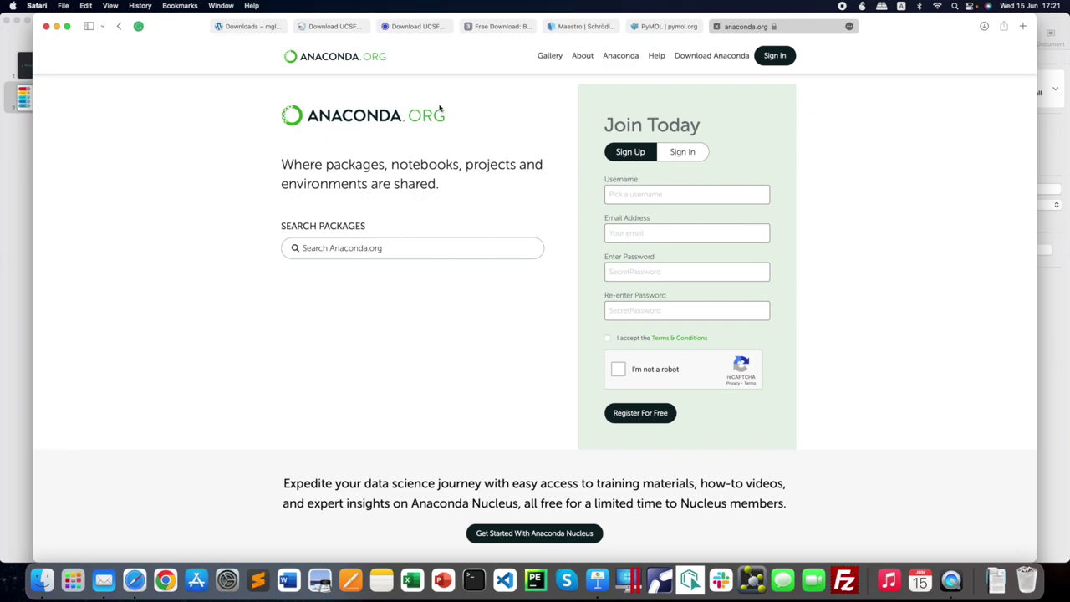
# - Search 'anaconda download' and open the Anaconda Distribution result
pyautogui.click(802, 30)
pyautogui.press('BackSpace')
pyautogui.write('anacond')
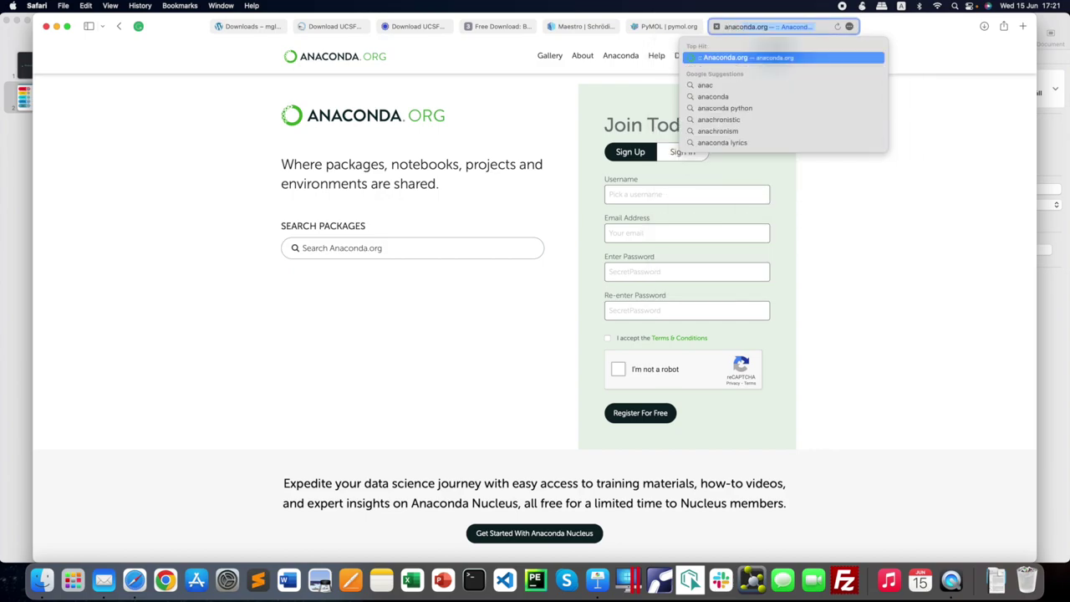
pyautogui.write('a download')
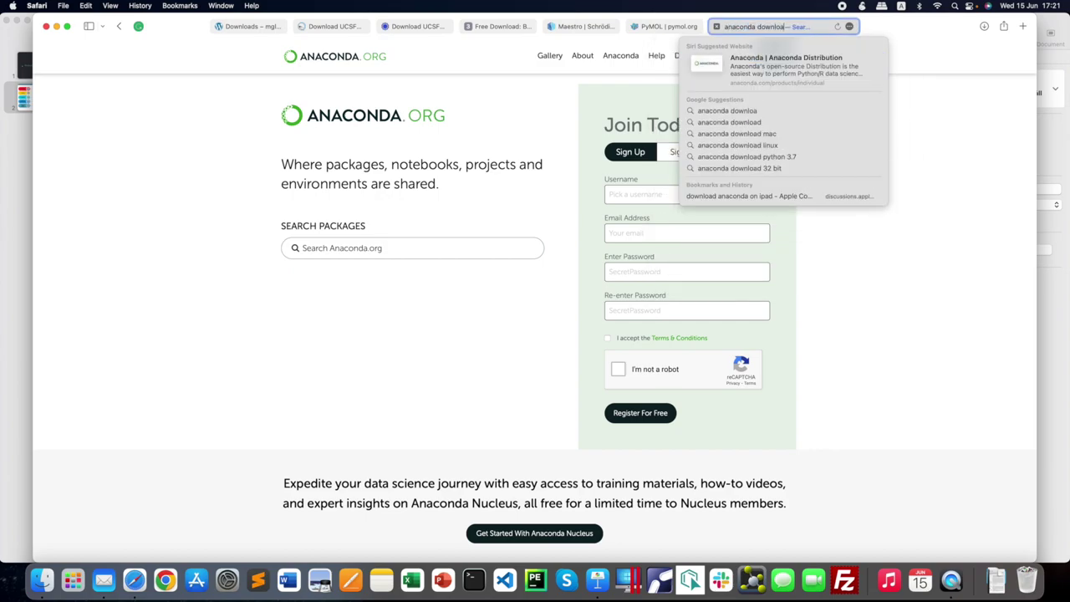
pyautogui.press('Return')
pyautogui.click(193, 159)
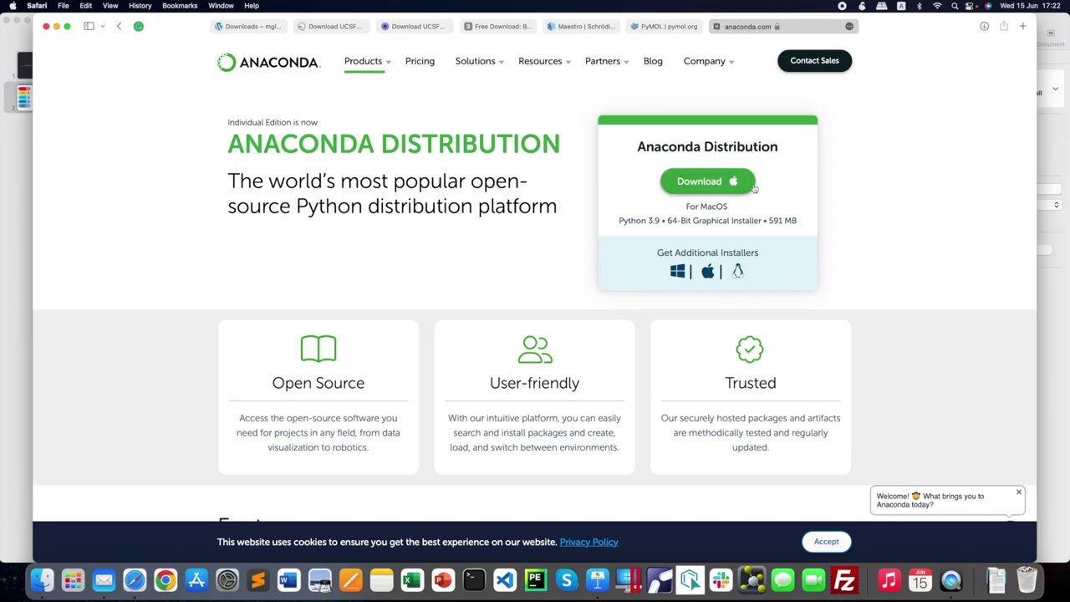
# - In a new tab, search 'Jupyter notebook' and open the jupyter.org result
pyautogui.click(1020, 27)
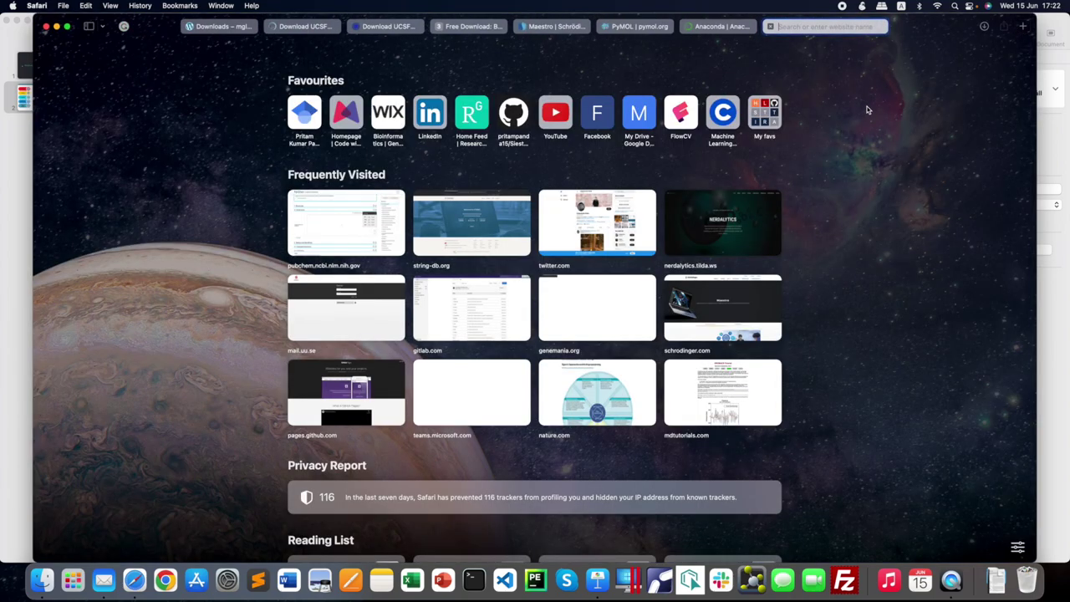
pyautogui.write('Jupyter n')
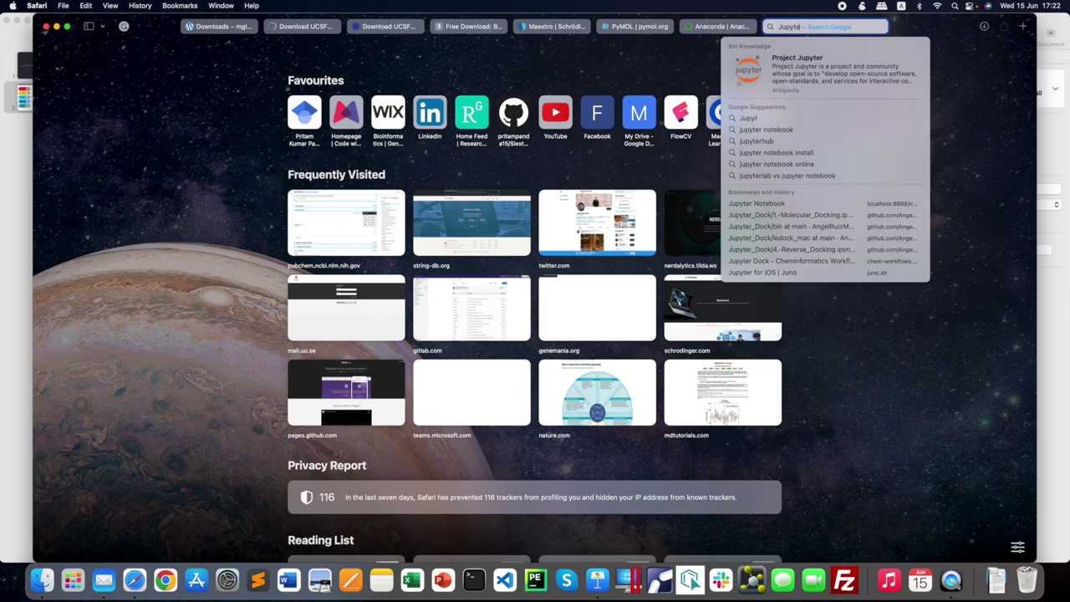
pyautogui.write('otebook')
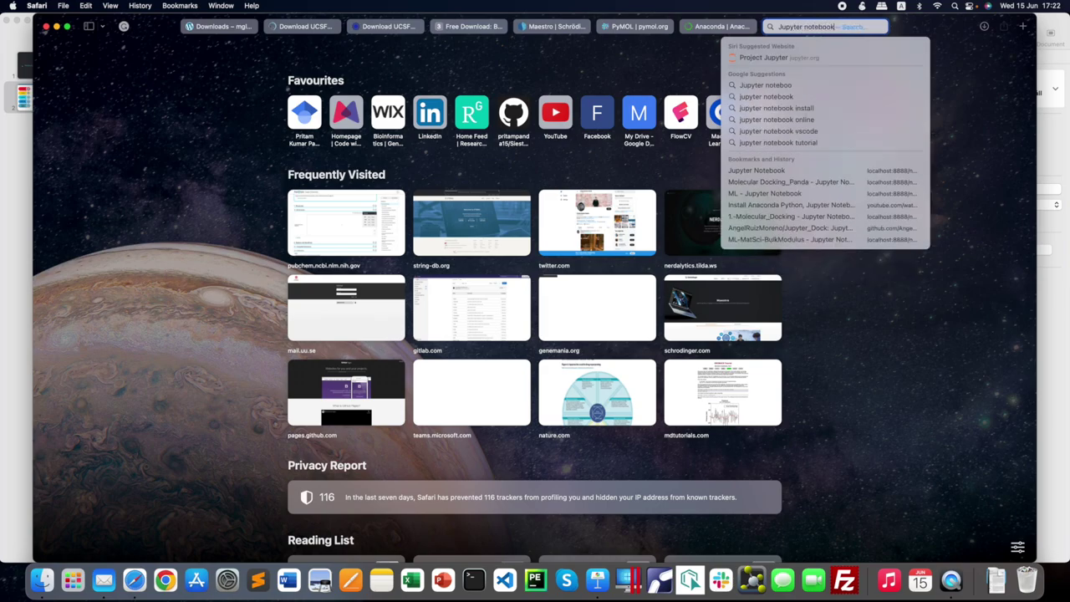
pyautogui.press('Return')
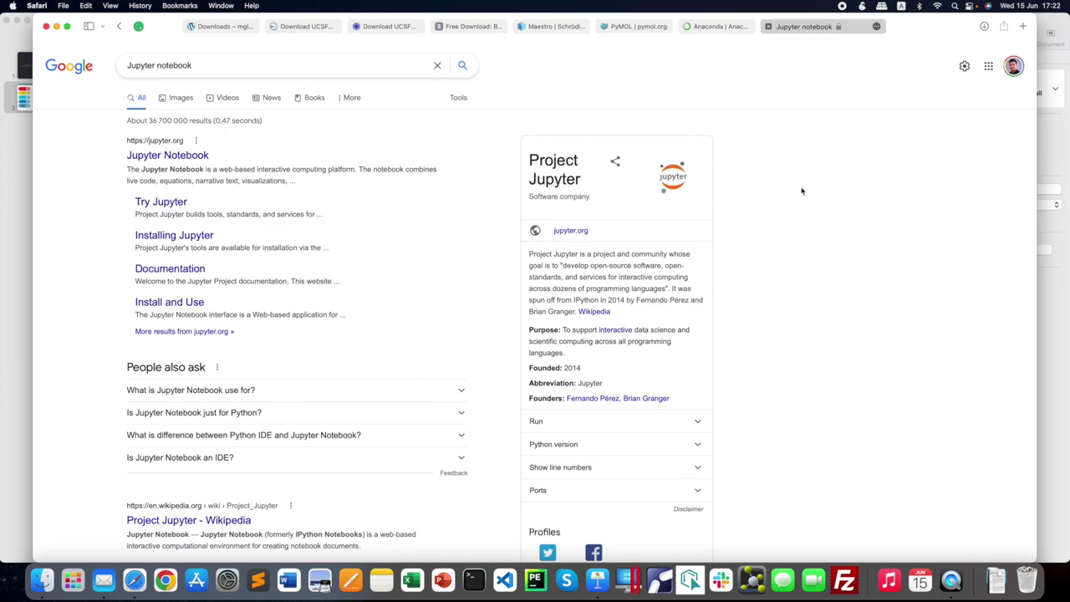
pyautogui.click(178, 162)
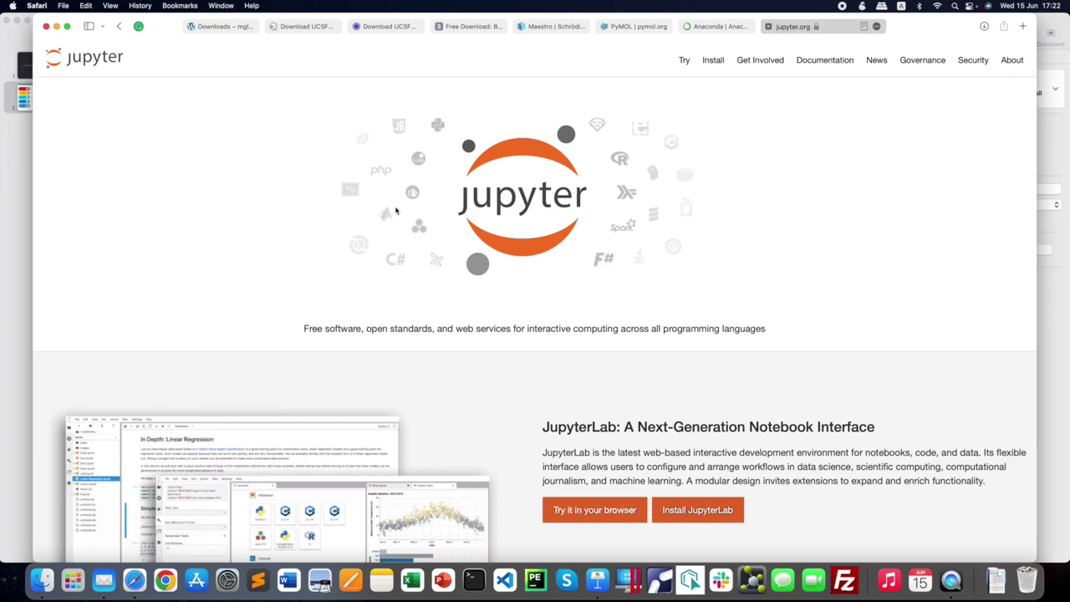
# - Look over the Project Jupyter page, briefly checking the Anaconda tab, then start another tab
pyautogui.scroll(-3, 397, 210)
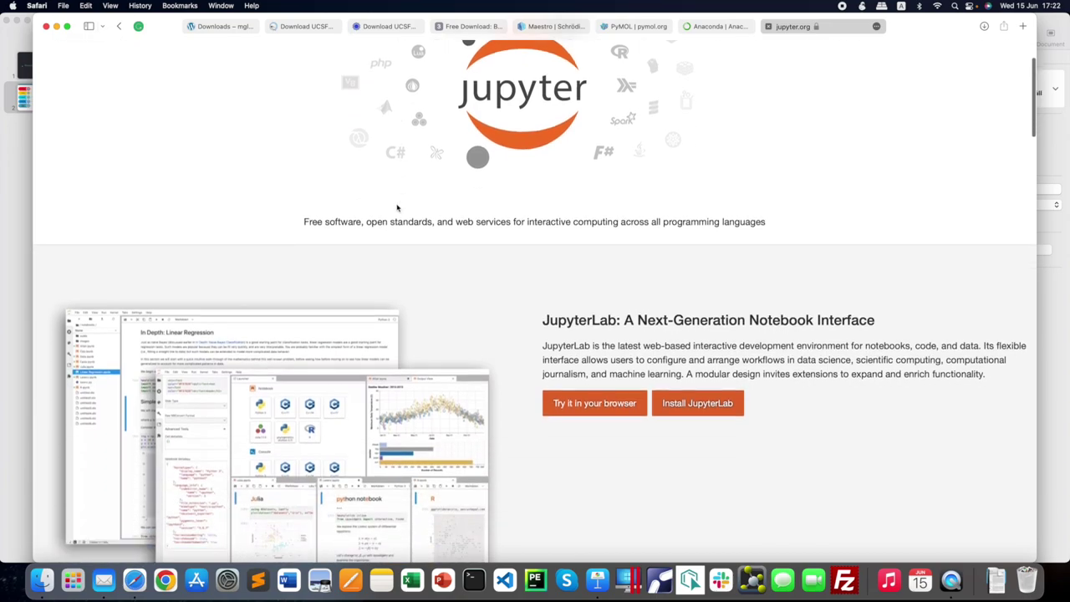
pyautogui.scroll(3, 547, 210)
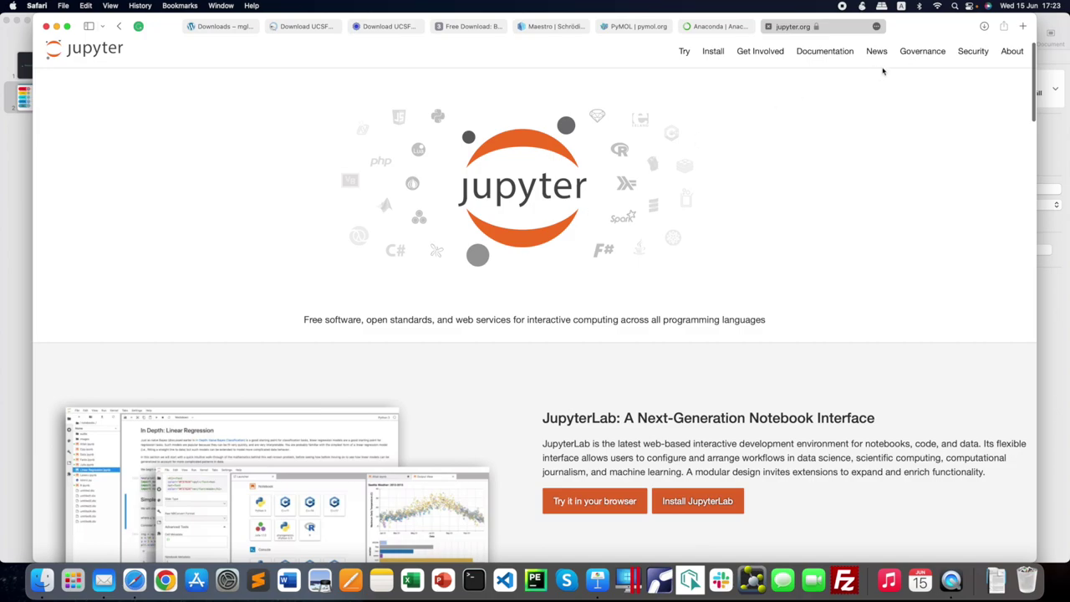
pyautogui.click(722, 26)
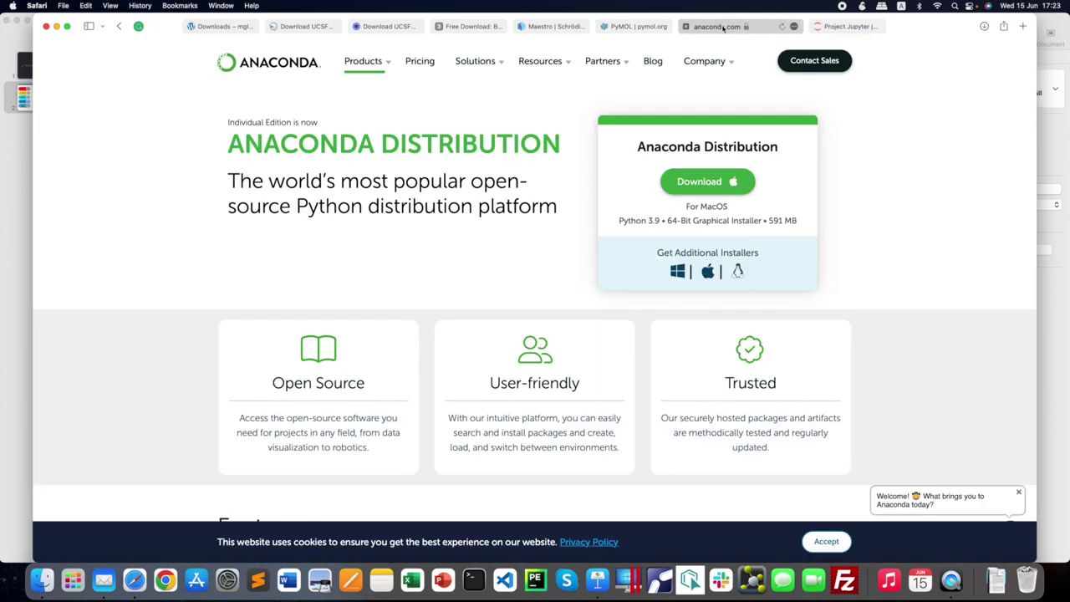
pyautogui.click(836, 29)
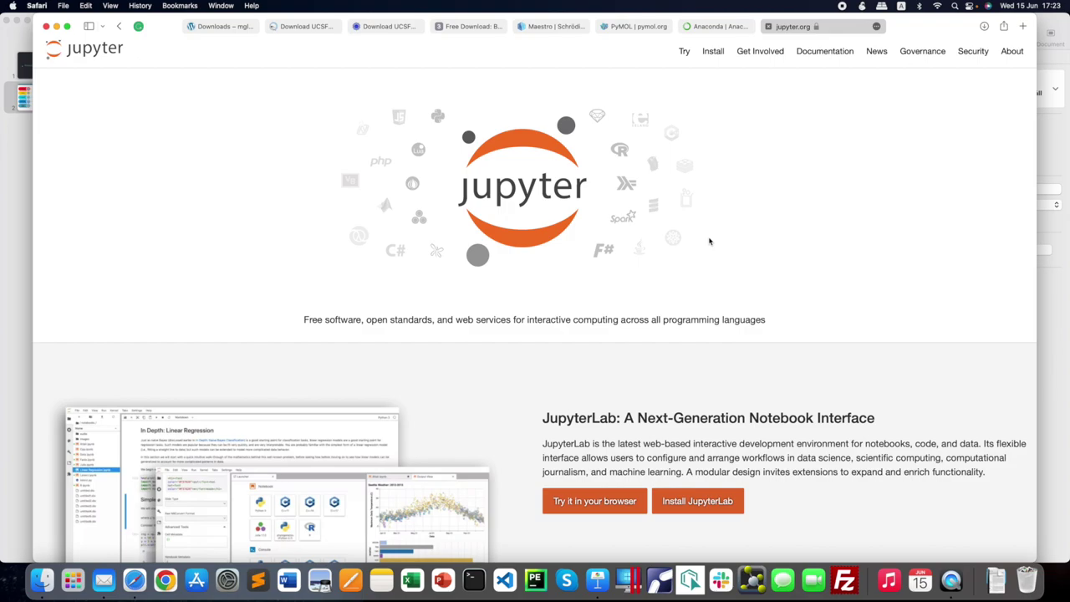
pyautogui.scroll(-10, 709, 242)
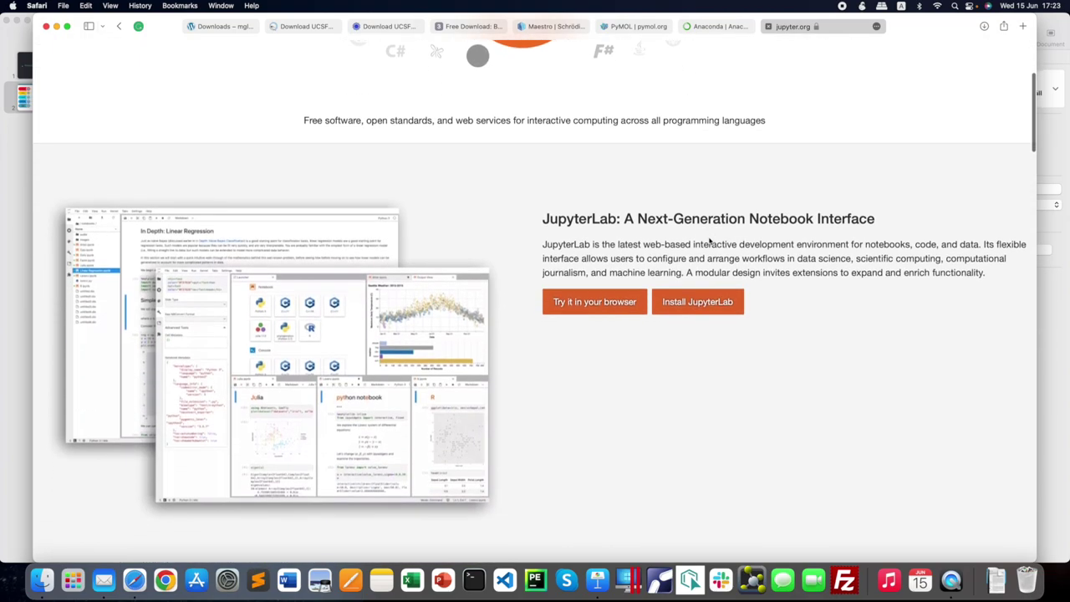
pyautogui.scroll(-3, 709, 242)
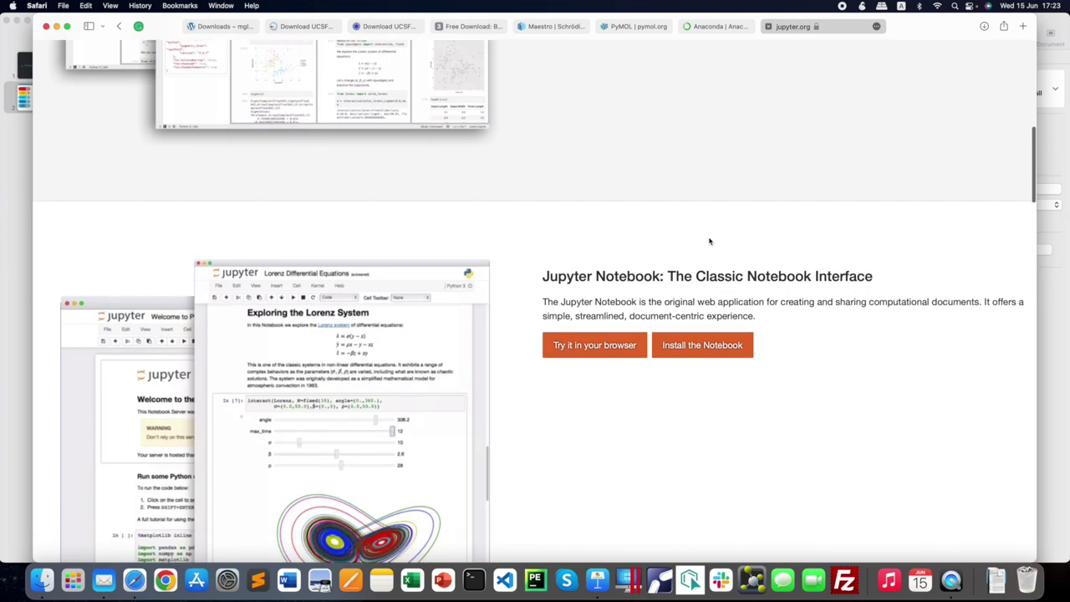
pyautogui.scroll(-10, 709, 241)
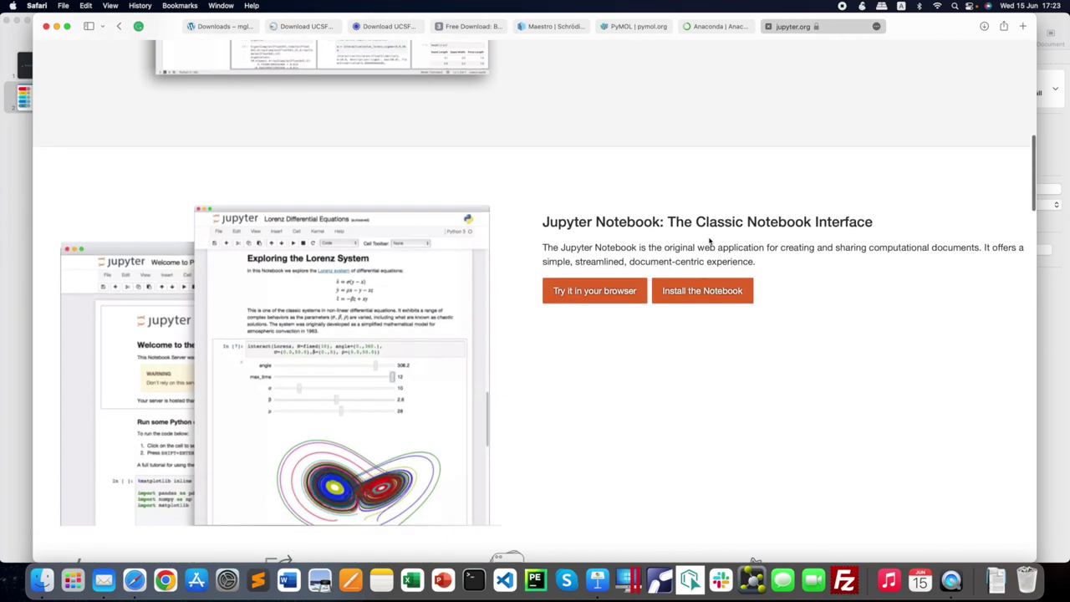
pyautogui.scroll(15, 711, 242)
pyautogui.scroll(10, 711, 242)
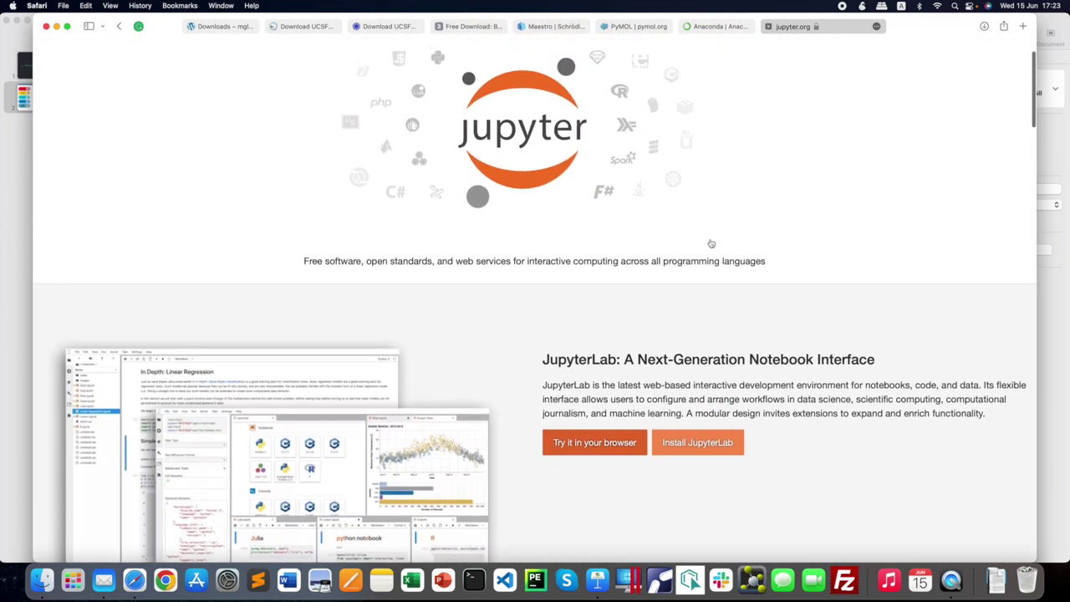
pyautogui.click(1025, 26)
# - Search 'Meeko drug designing tool' and open the meeko PyPI project page
pyautogui.write('Meeko')
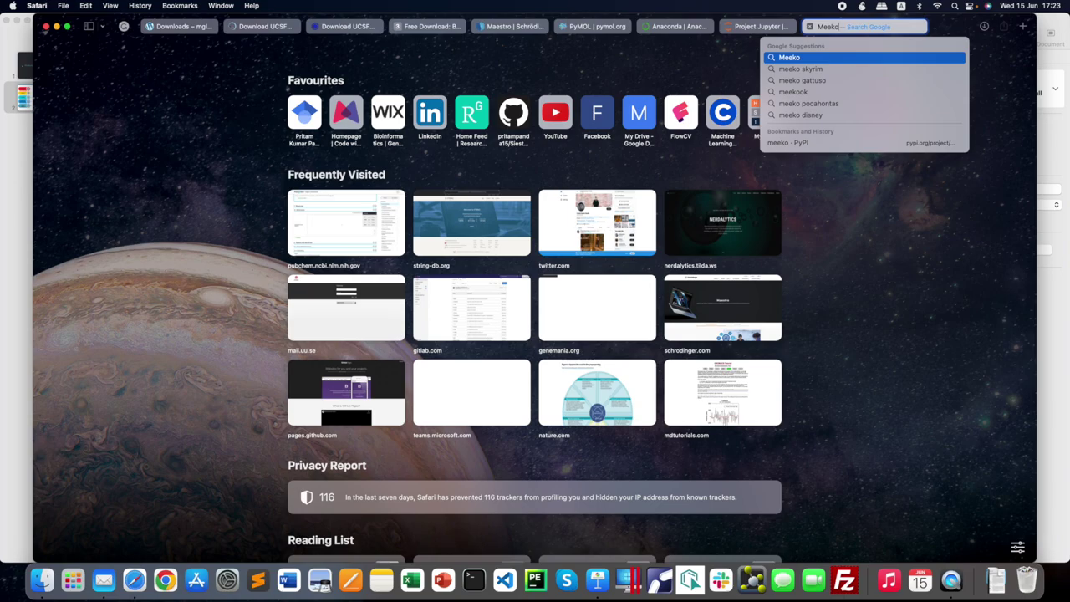
pyautogui.press('Return')
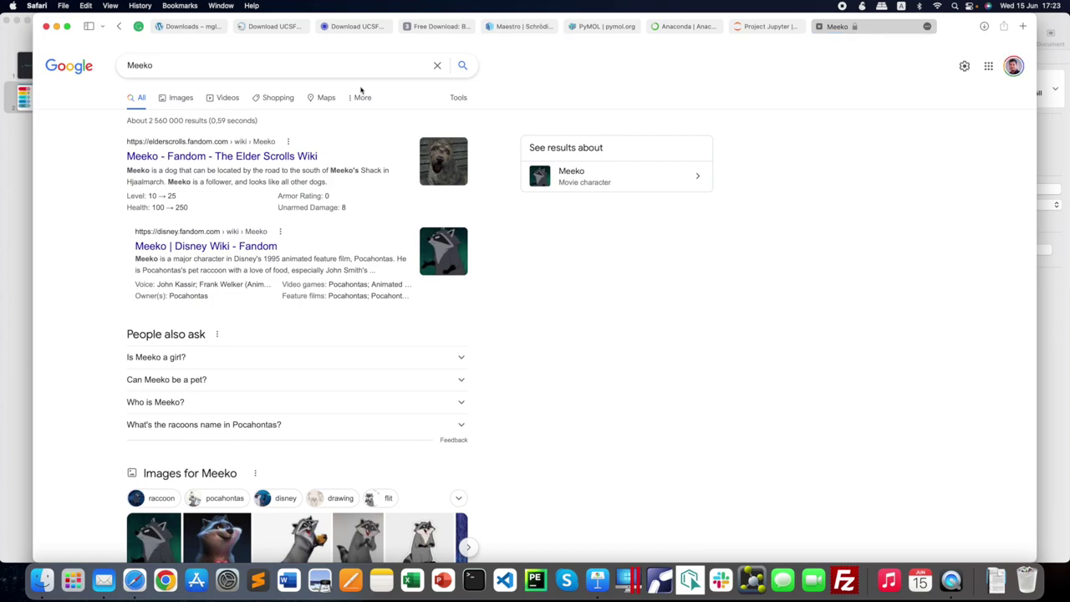
pyautogui.click(190, 67)
pyautogui.write('dru')
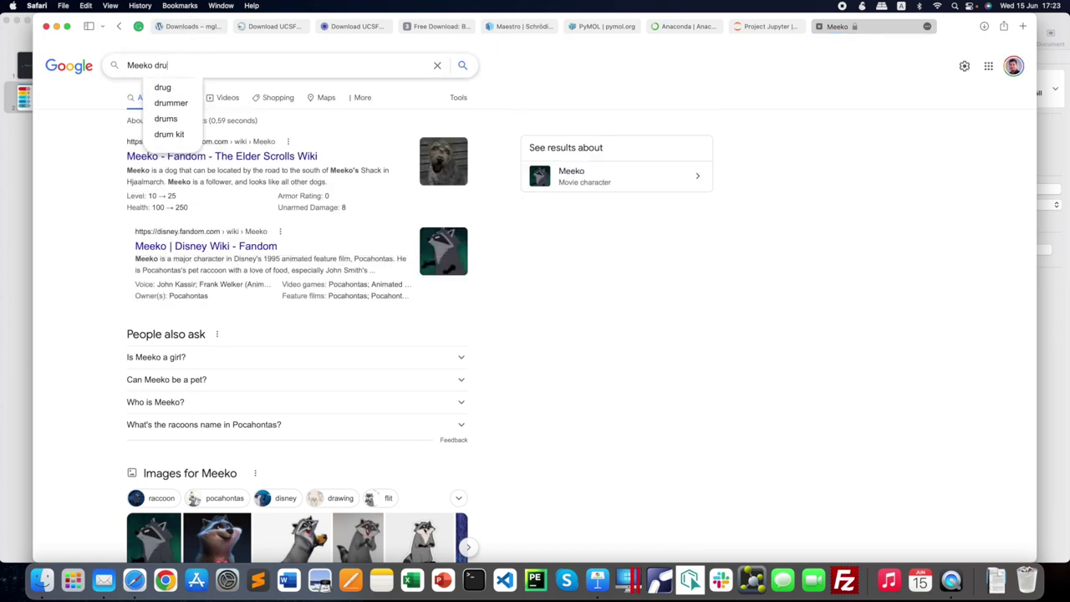
pyautogui.write('g designing tool')
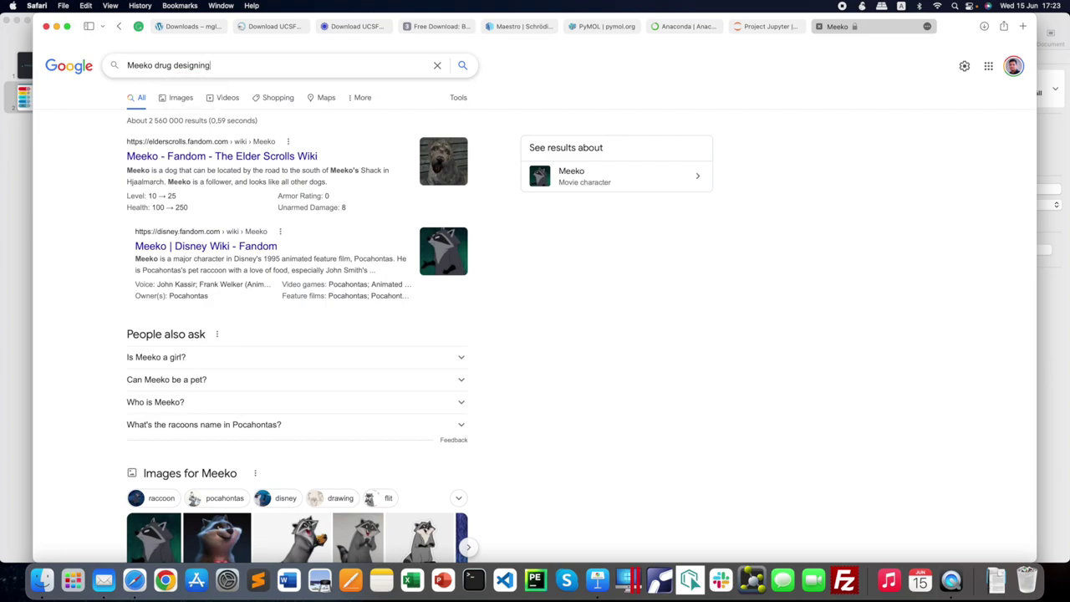
pyautogui.press('Return')
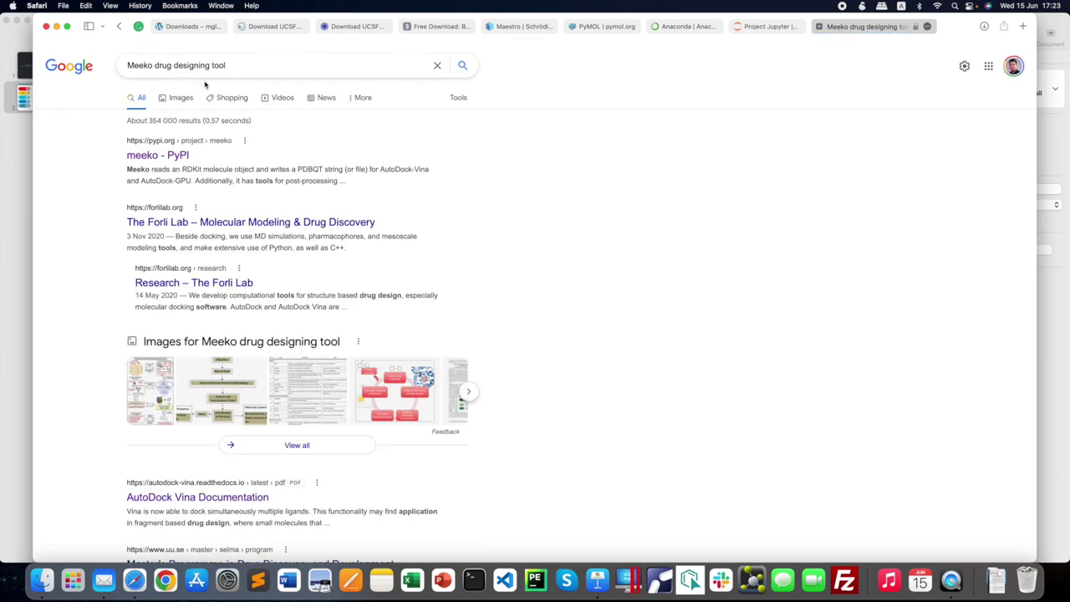
pyautogui.click(159, 155)
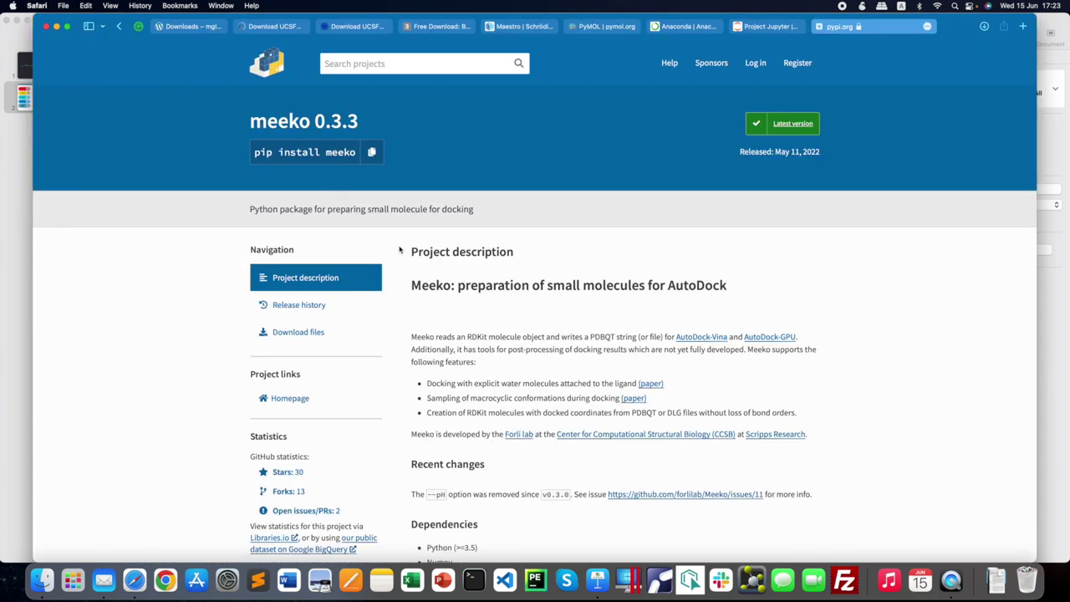
# - Highlight the conda dependency and pip install meeko commands, then start a new tab
pyautogui.moveTo(255, 156); pyautogui.dragTo(356, 156)
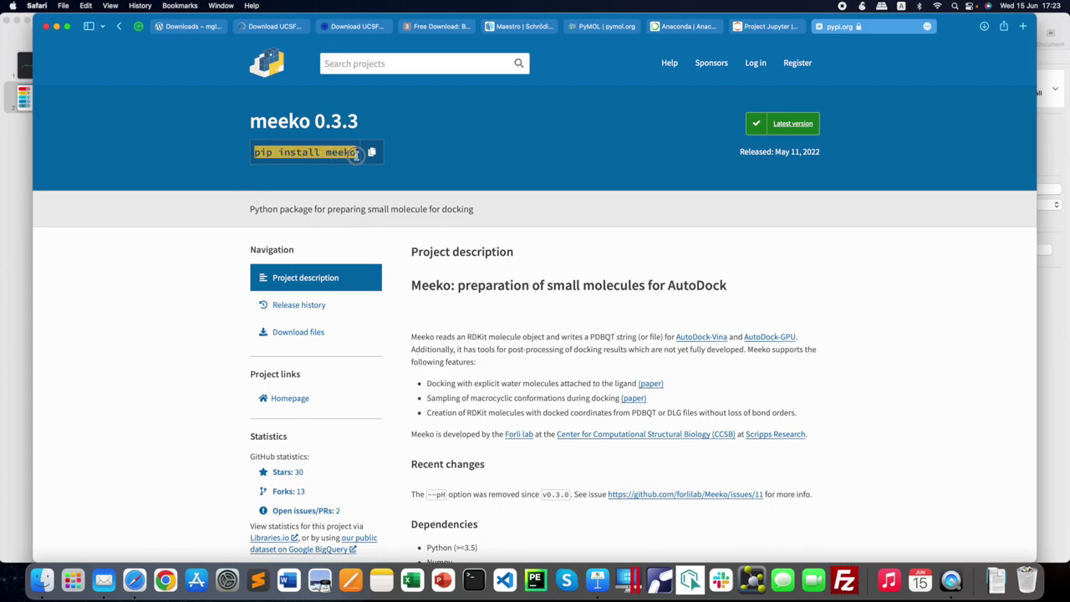
pyautogui.click(617, 276)
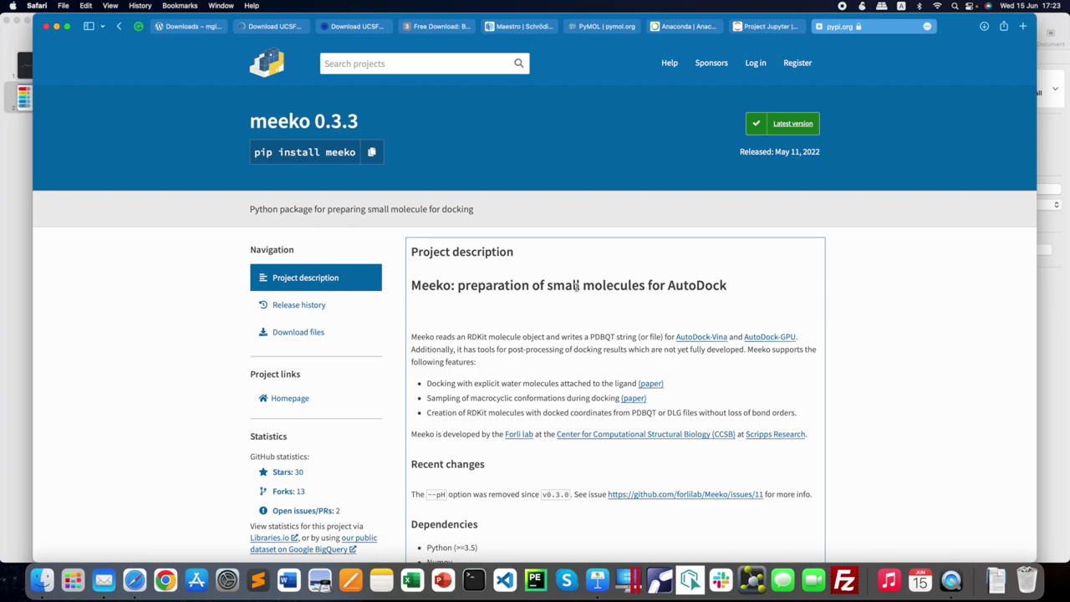
pyautogui.scroll(-8, 576, 287)
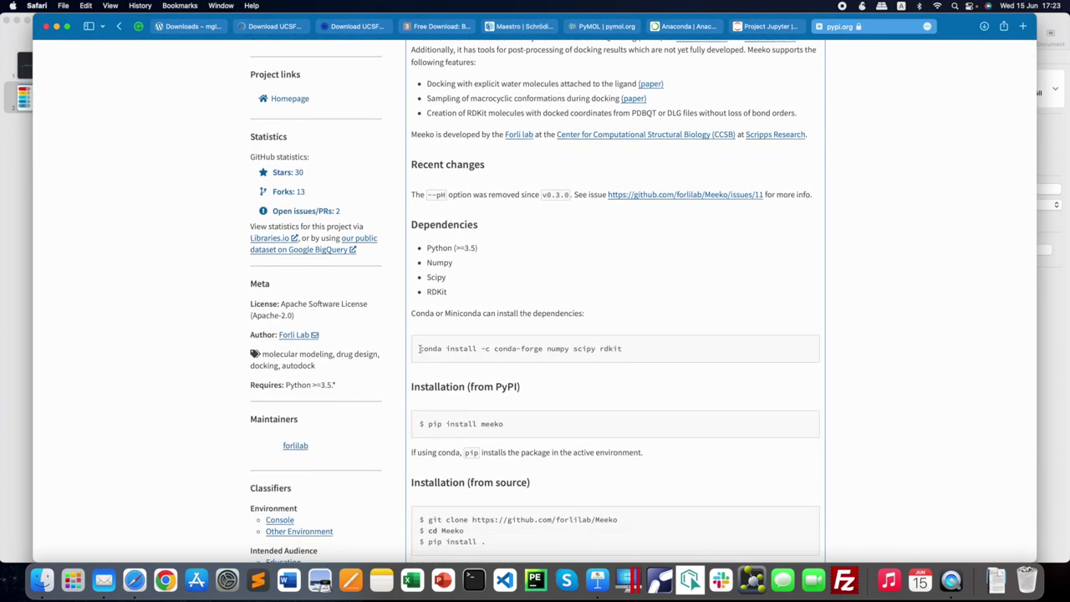
pyautogui.moveTo(419, 349); pyautogui.dragTo(622, 348)
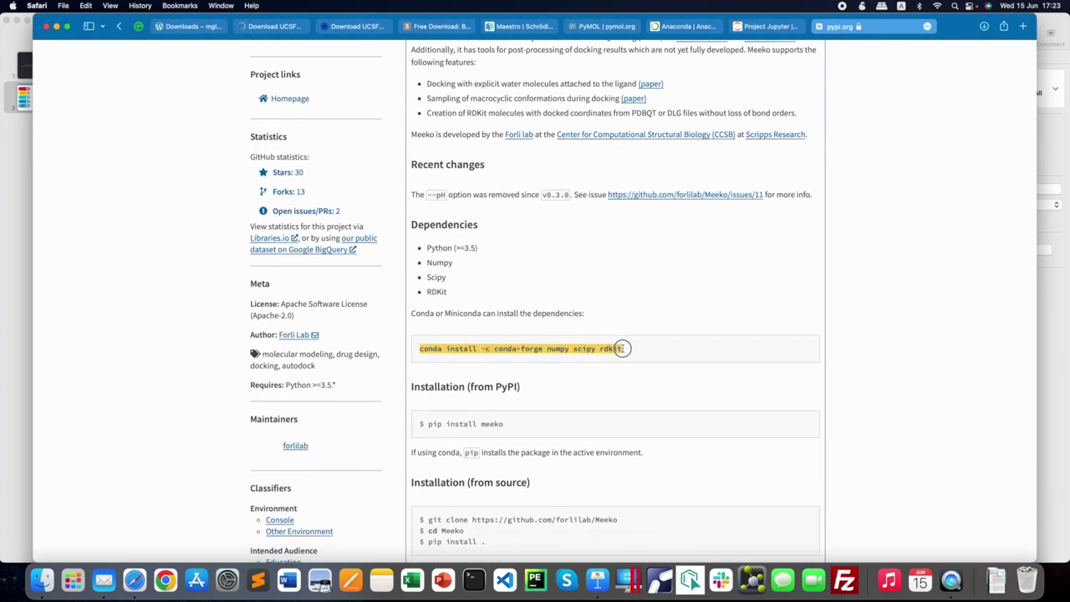
pyautogui.moveTo(427, 424); pyautogui.dragTo(512, 424)
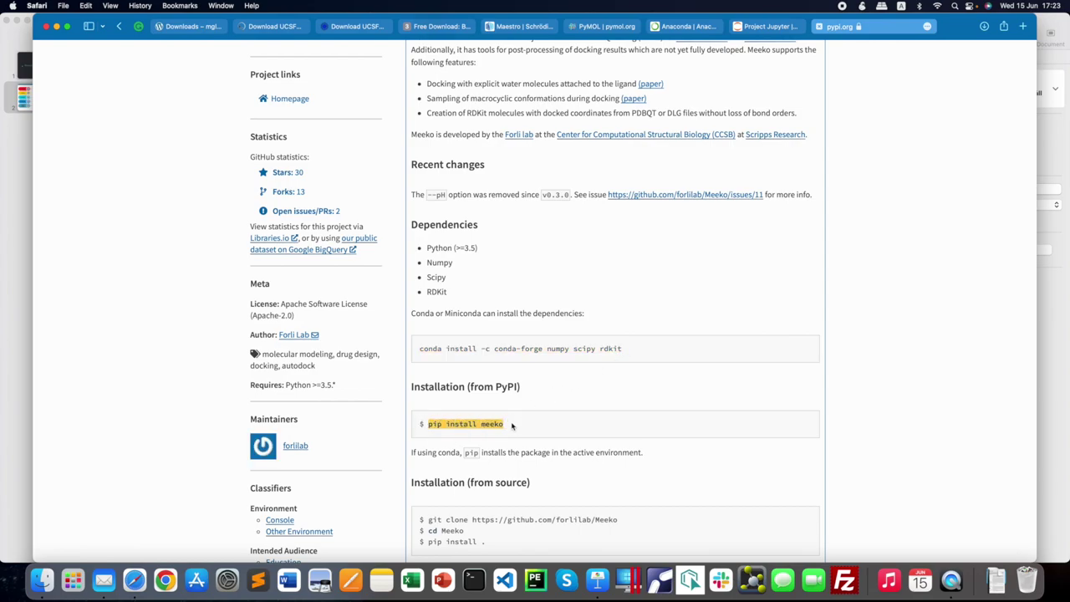
pyautogui.moveTo(419, 348); pyautogui.dragTo(622, 351)
pyautogui.moveTo(428, 424); pyautogui.dragTo(511, 428)
pyautogui.click(1023, 26)
# - Search Google for Ligplot+ and open the EMBL-EBI LigPlot+ v.2.2 page
pyautogui.write('Ligplot')
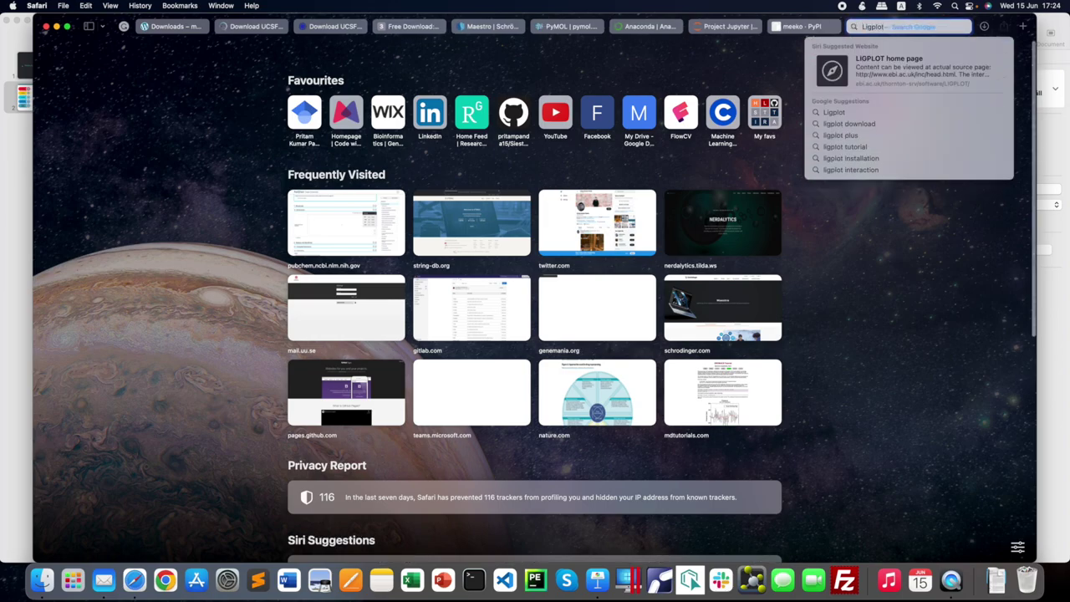
pyautogui.write('+')
pyautogui.press('Return')
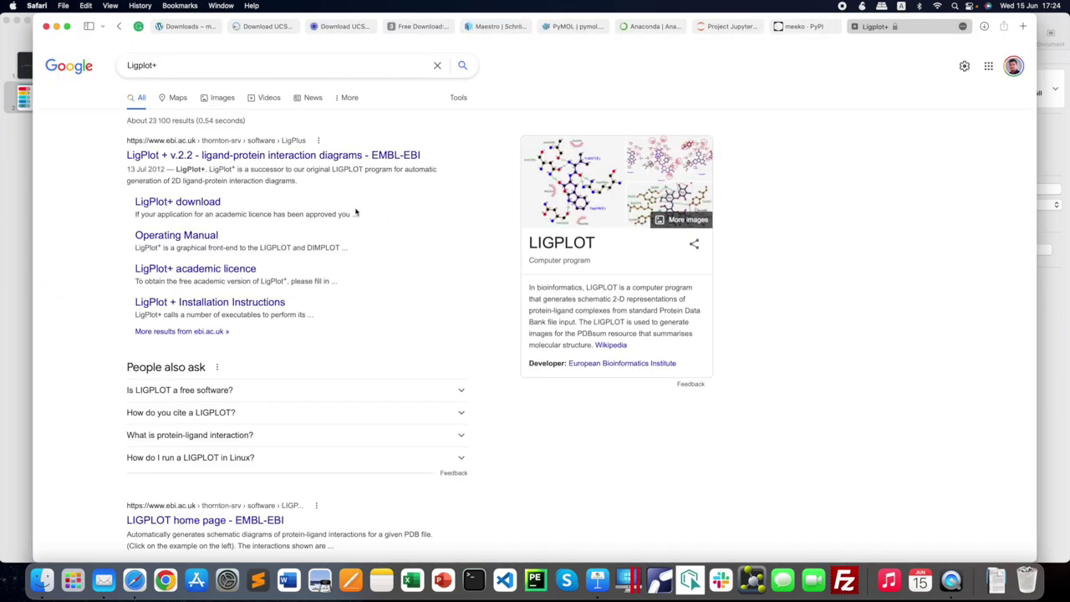
pyautogui.click(256, 158)
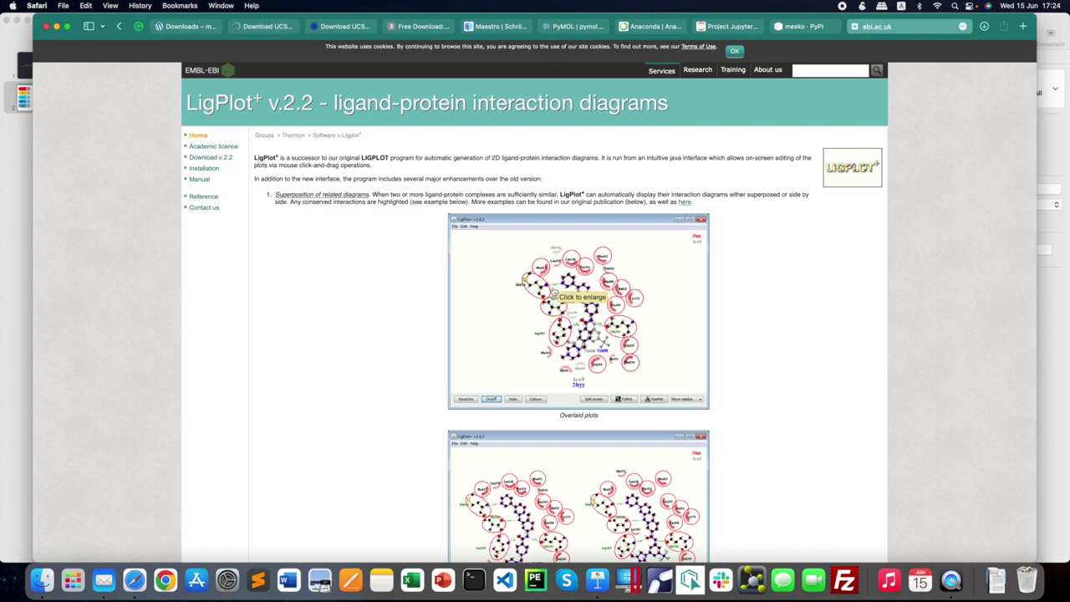
pyautogui.scroll(-10, 584, 306)
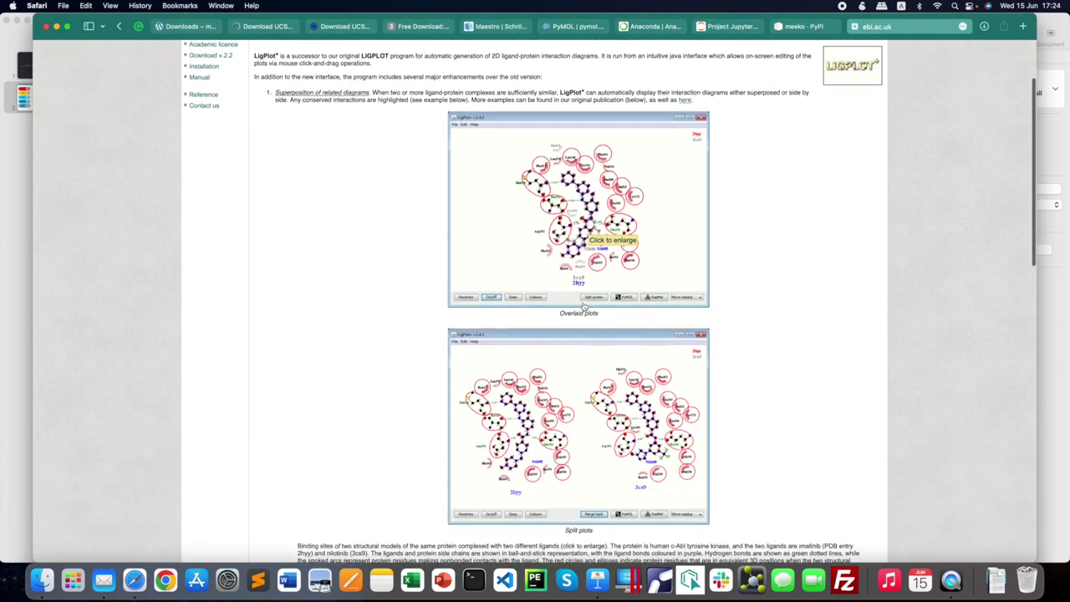
pyautogui.scroll(-5, 584, 306)
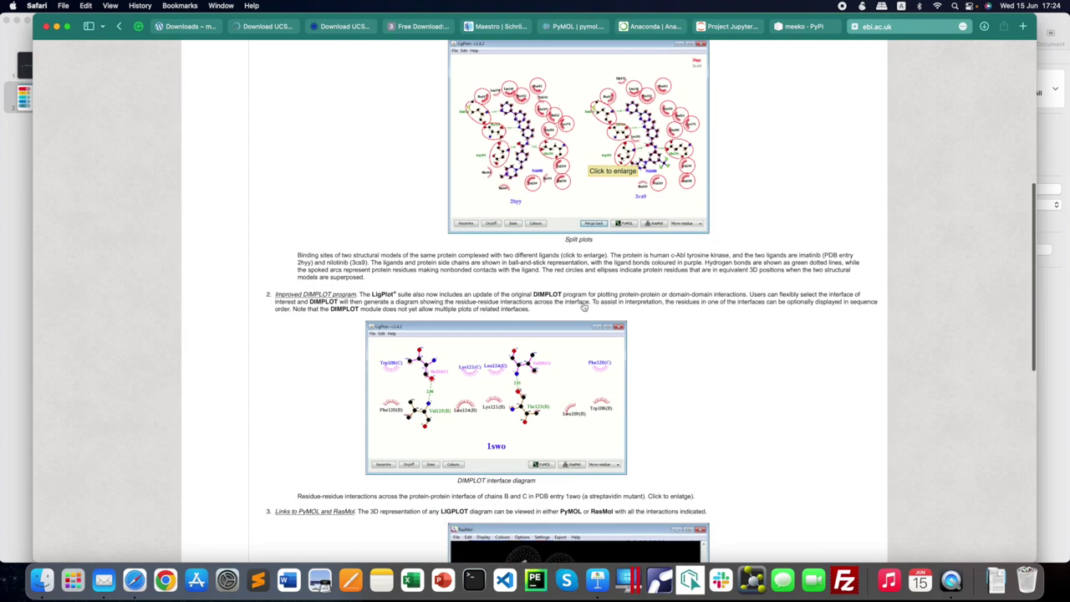
pyautogui.scroll(15, 584, 306)
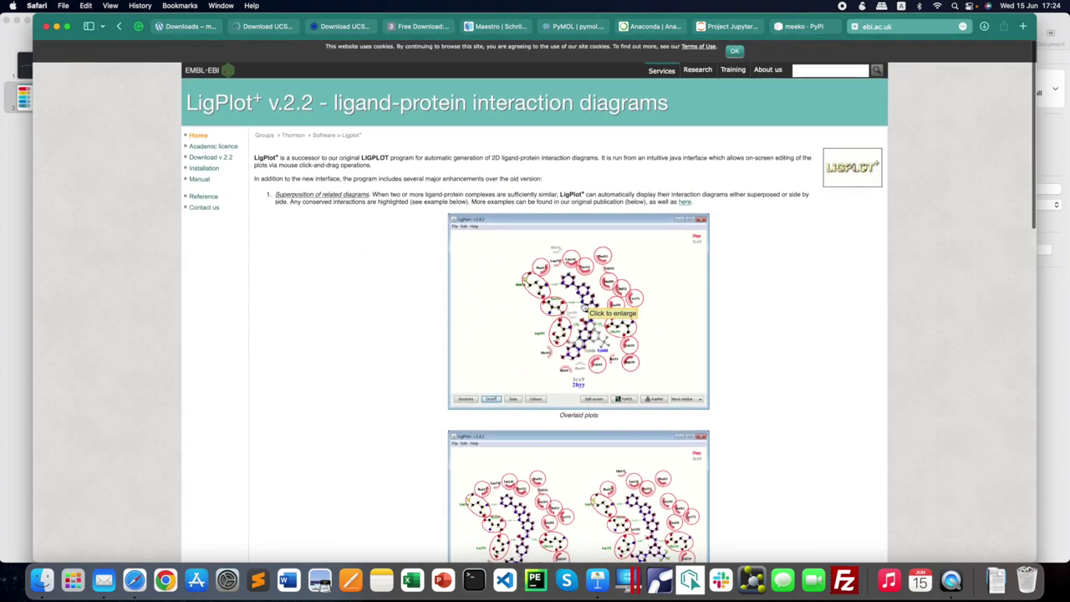
# - Go through the LigPlot+ download page to the academic licence request form, briefly checking Keynote
pyautogui.click(216, 159)
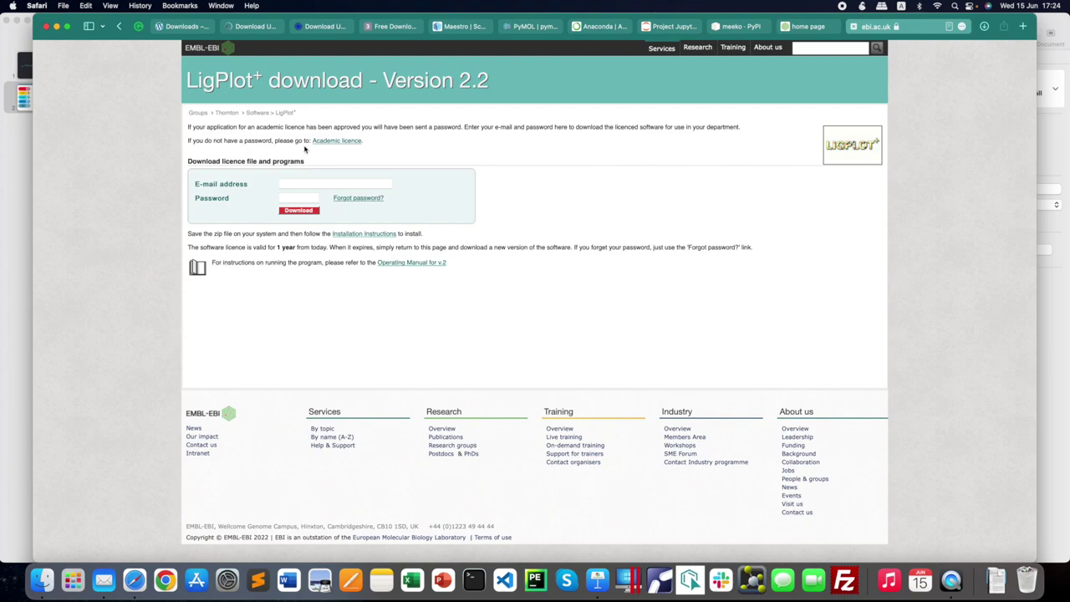
pyautogui.click(342, 144)
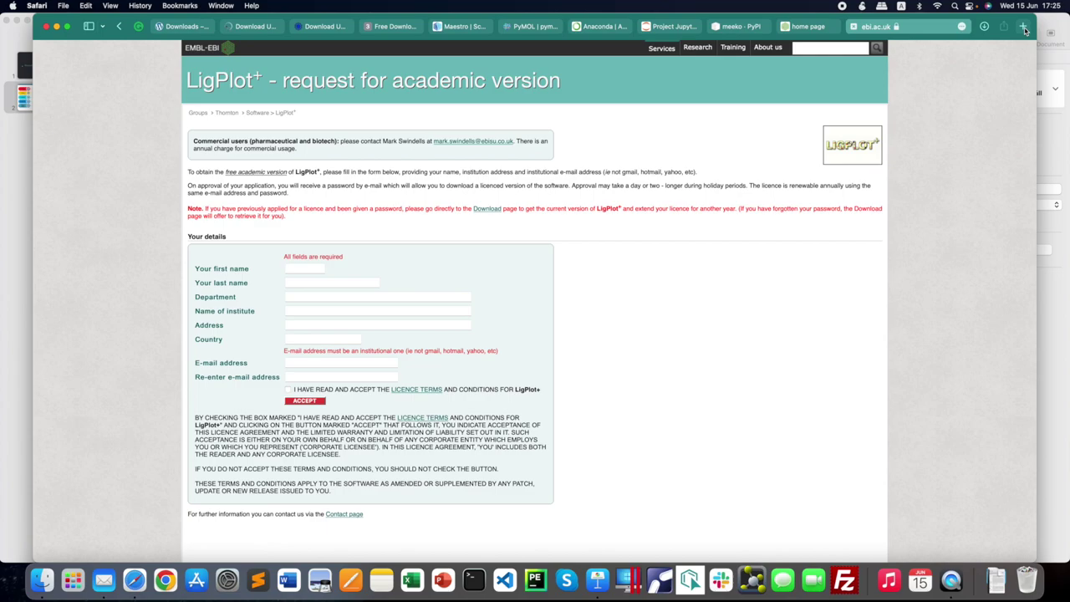
pyautogui.click(598, 580)
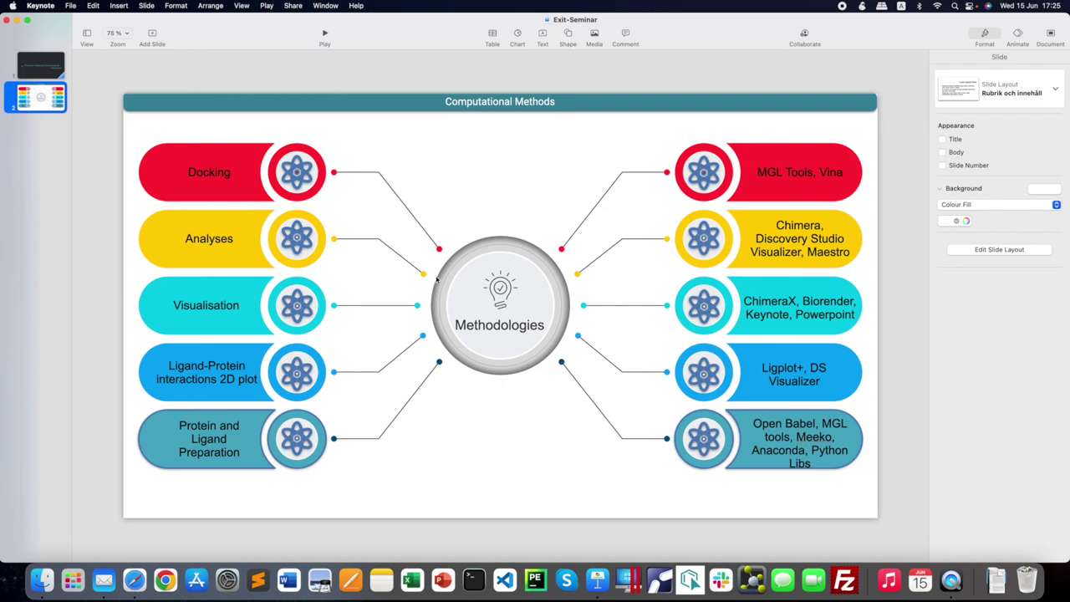
pyautogui.click(134, 585)
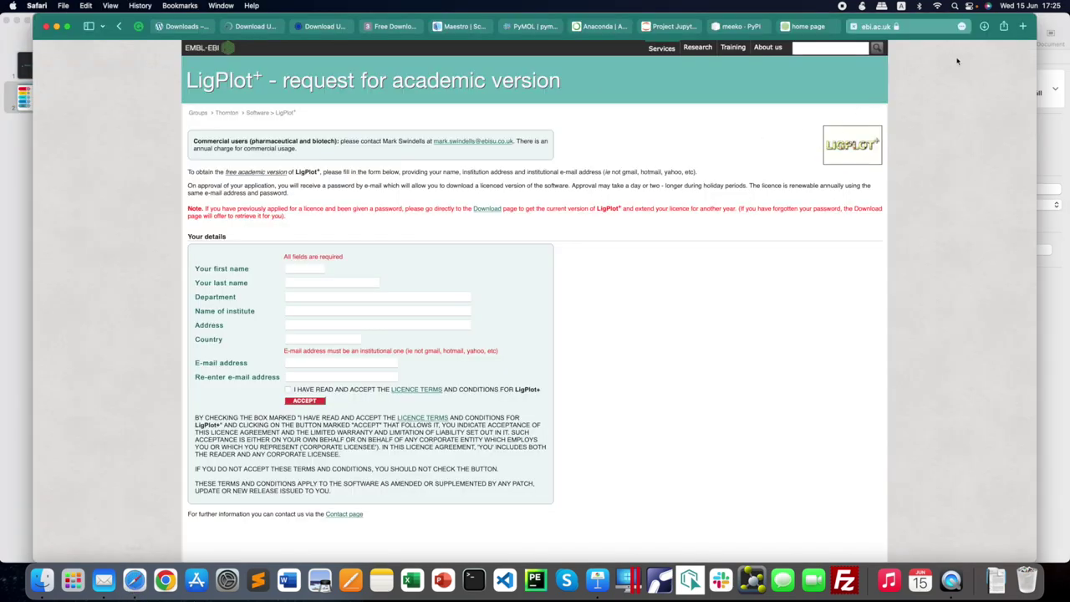
# - In a new tab, search for Open Babel and open the Open Babel wiki site
pyautogui.click(1024, 27)
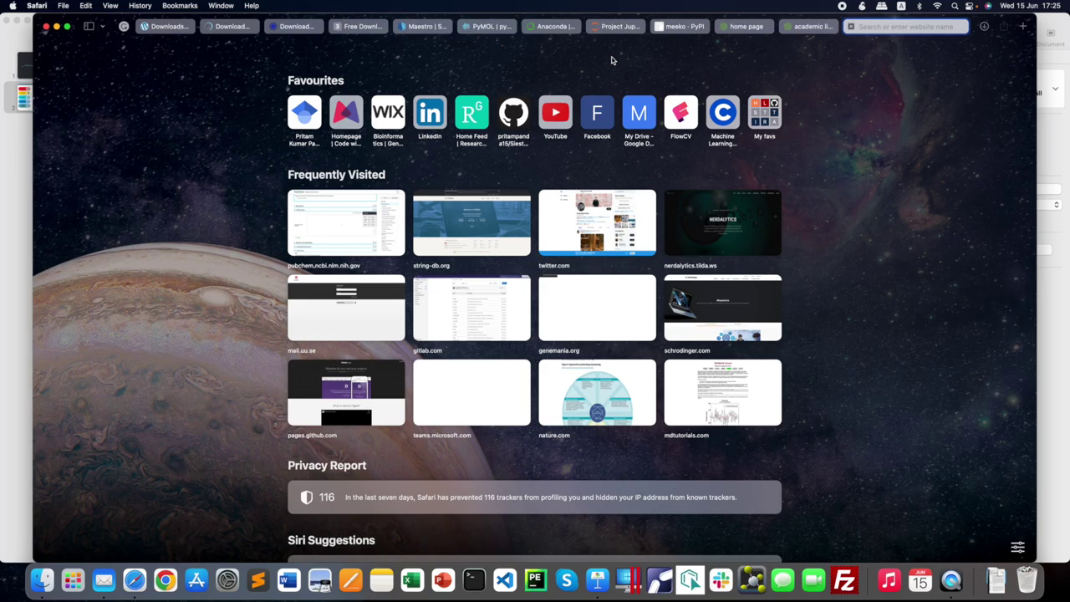
pyautogui.write('Open bi')
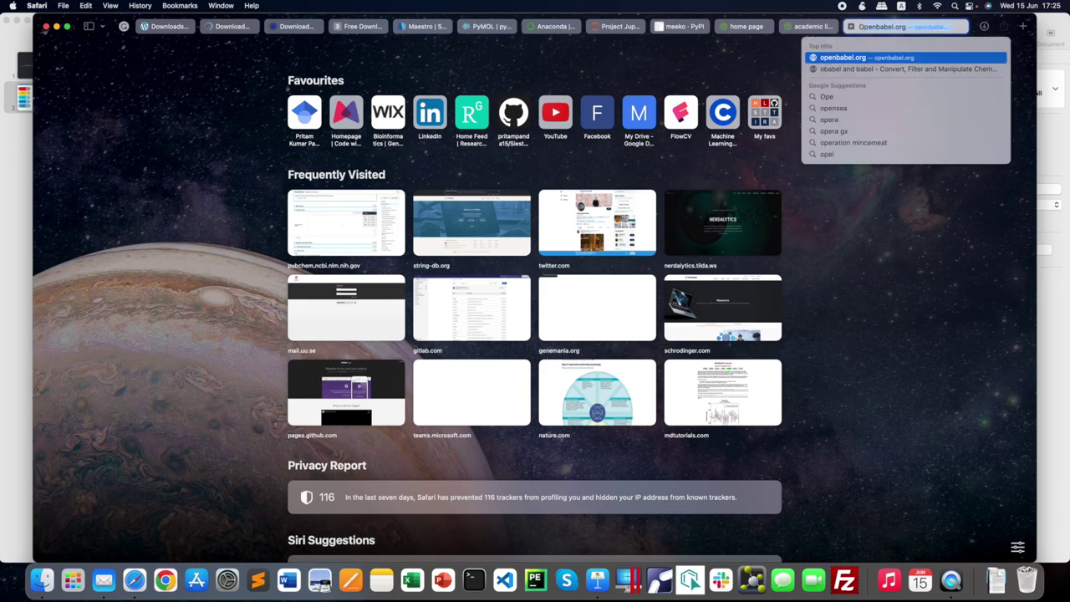
pyautogui.write('abel')
pyautogui.press('Return')
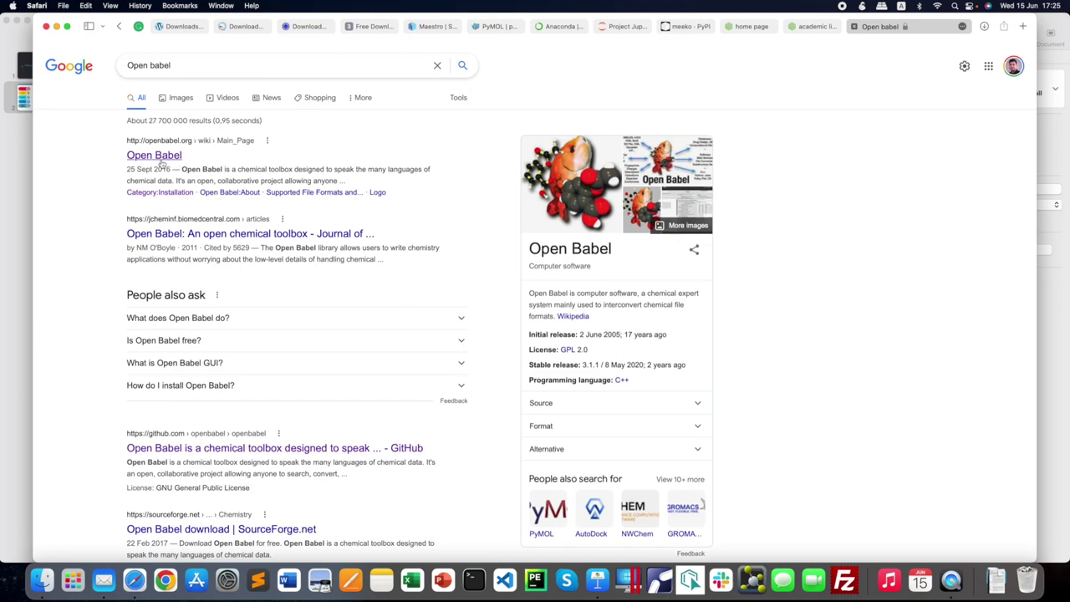
pyautogui.click(160, 162)
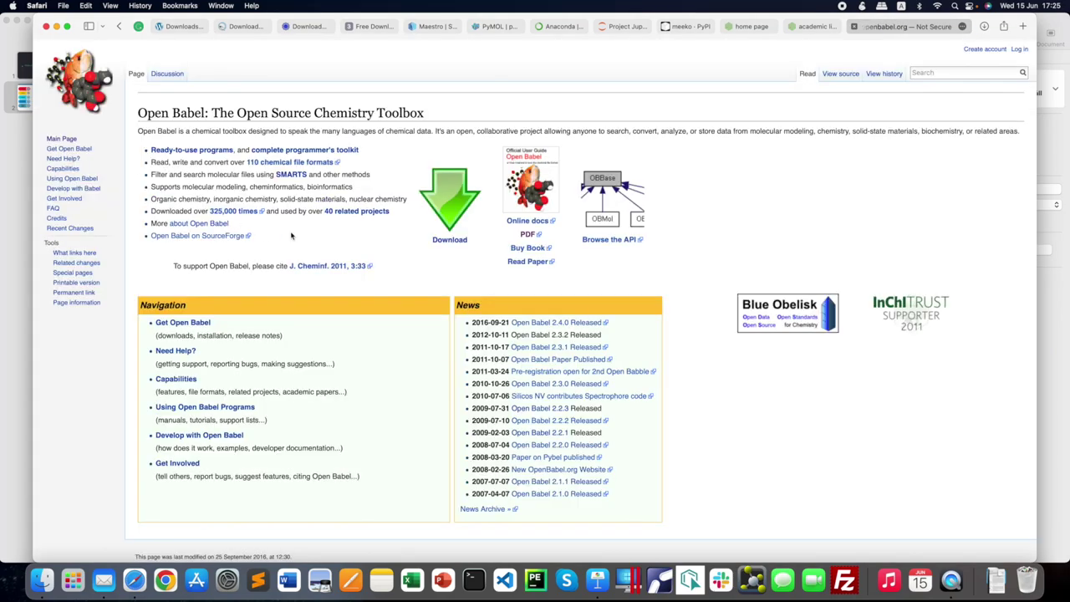
# - Review Open Babel's installation page, then return to the Anaconda Distribution tab
pyautogui.click(431, 199)
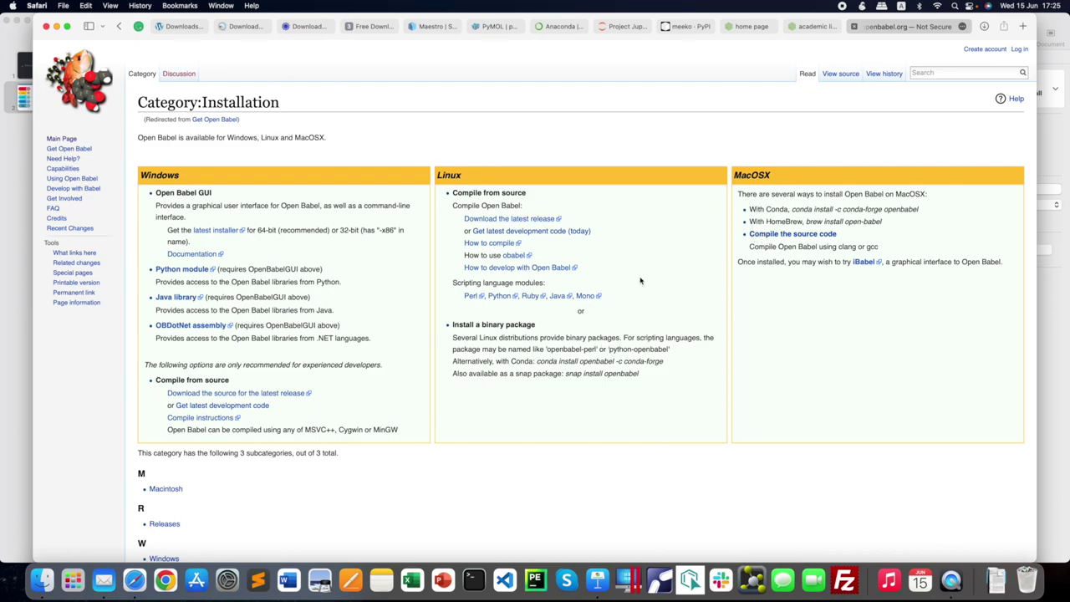
pyautogui.scroll(-2, 640, 281)
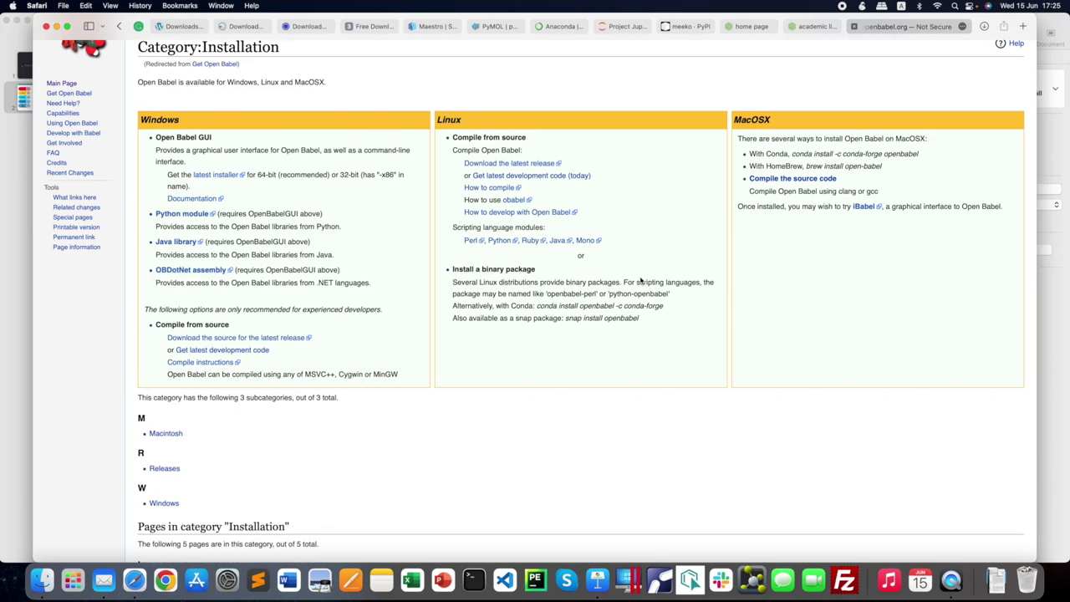
pyautogui.scroll(-4, 641, 281)
pyautogui.scroll(5, 640, 281)
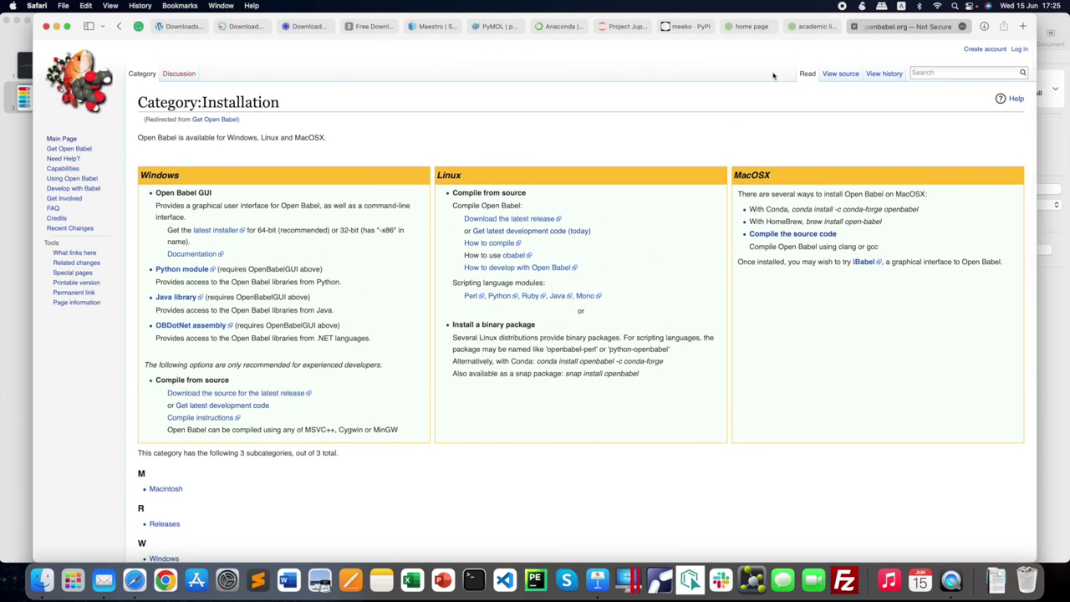
pyautogui.click(558, 28)
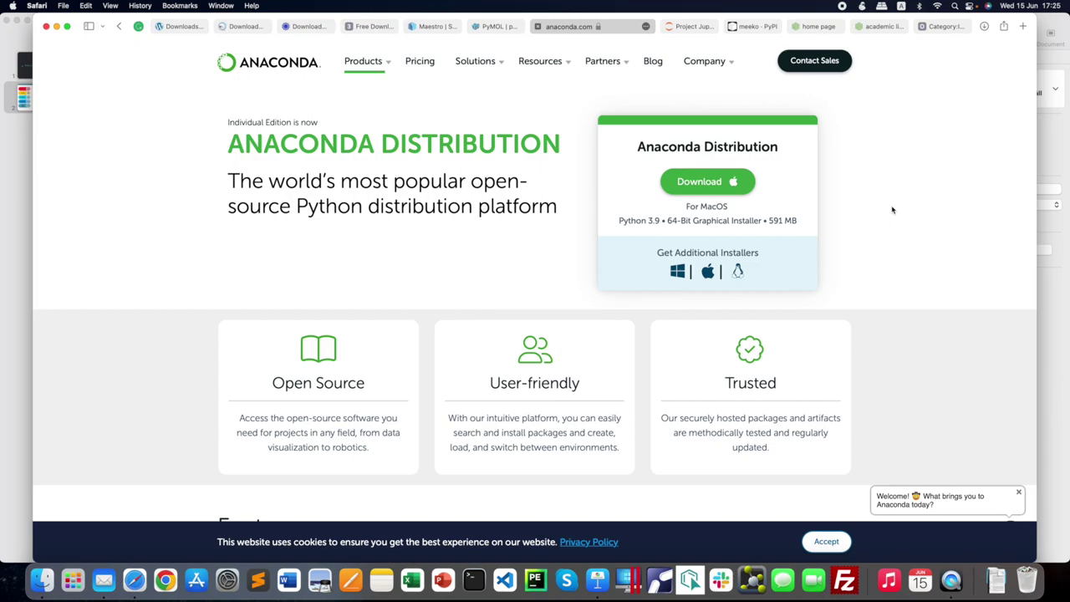
# - On the Computational Methods slide, select the text box listing Open Babel, MGL tools, Meeko and Anaconda
pyautogui.scroll(2, 885, 206)
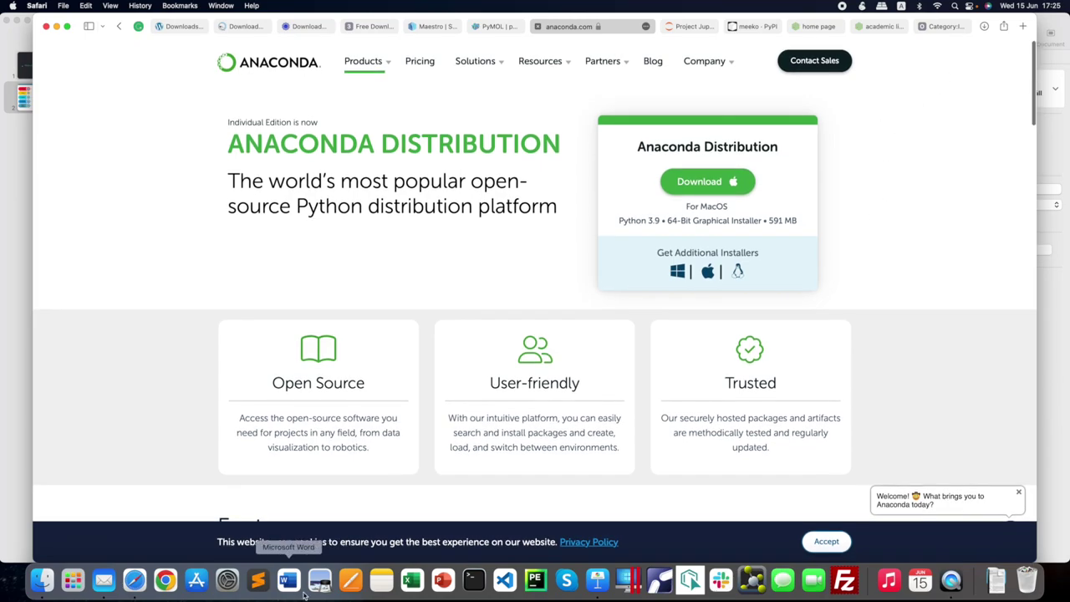
pyautogui.click(597, 580)
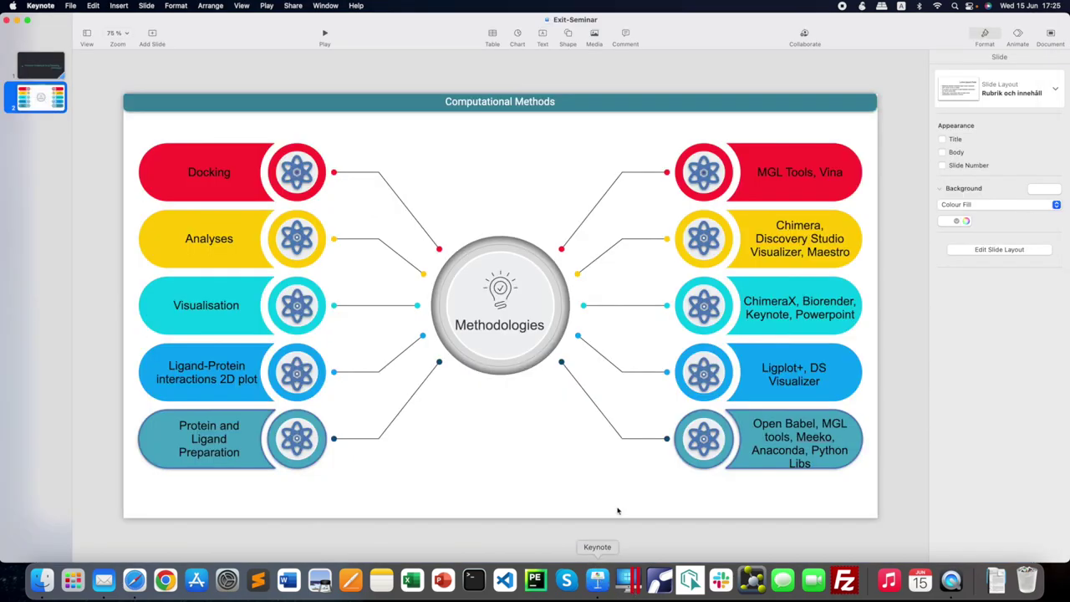
pyautogui.click(819, 453)
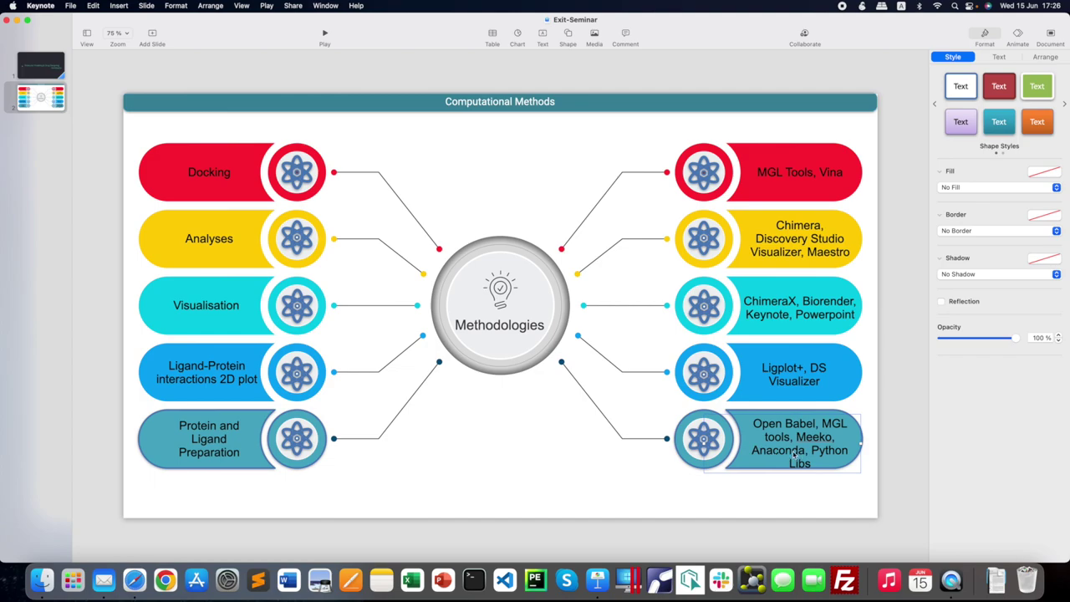